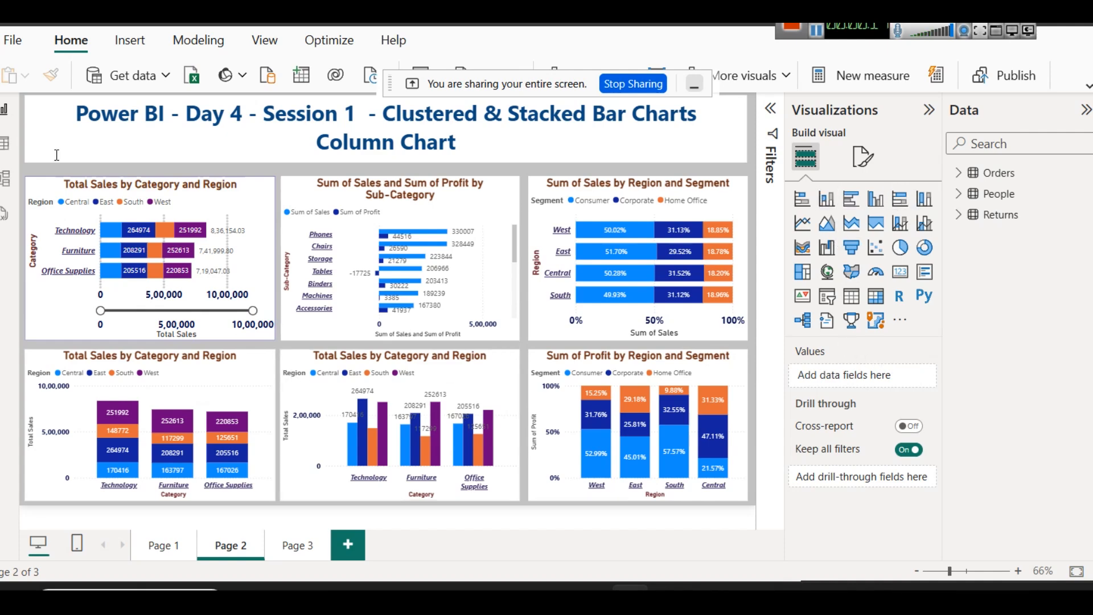
Examine the Orders table data, checking the Order ID, Order Date, Ship Date, Ship Mode and Sales columns.
click(4, 147)
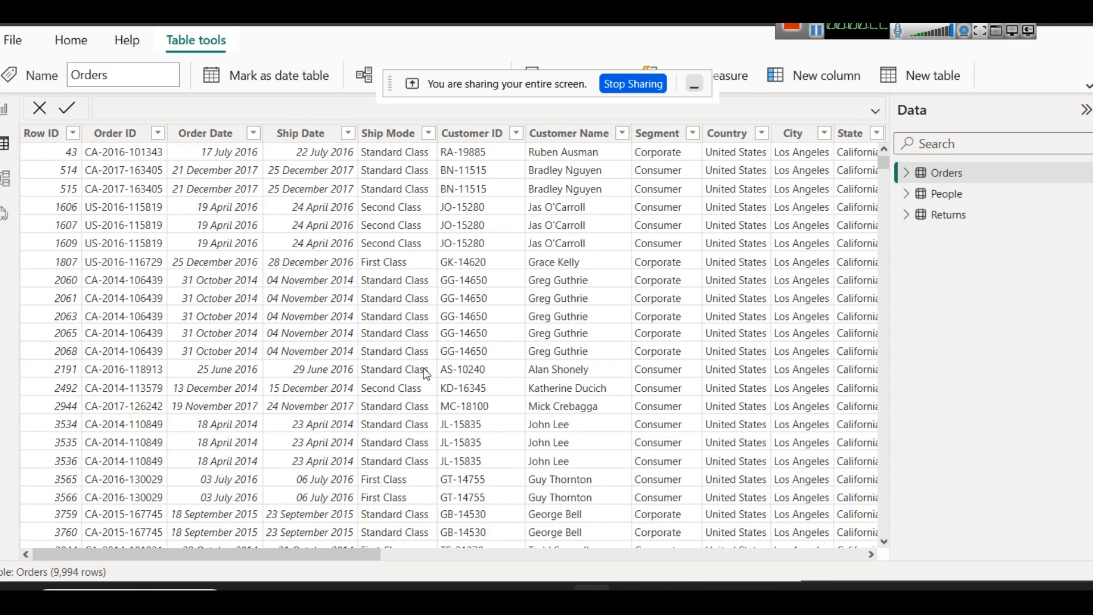
click(116, 133)
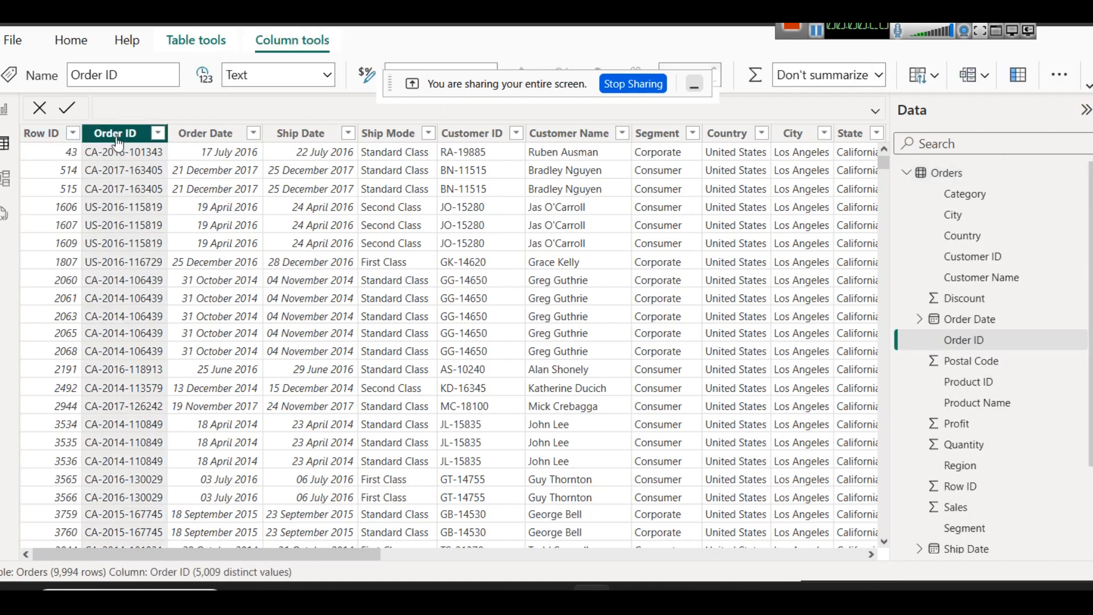
click(204, 135)
click(293, 137)
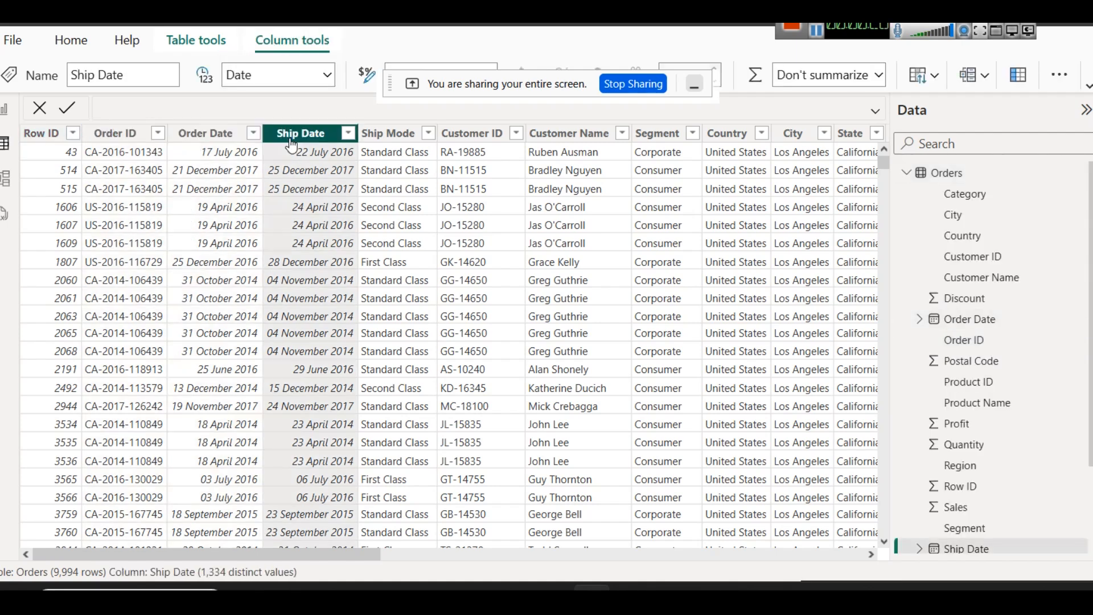
click(393, 134)
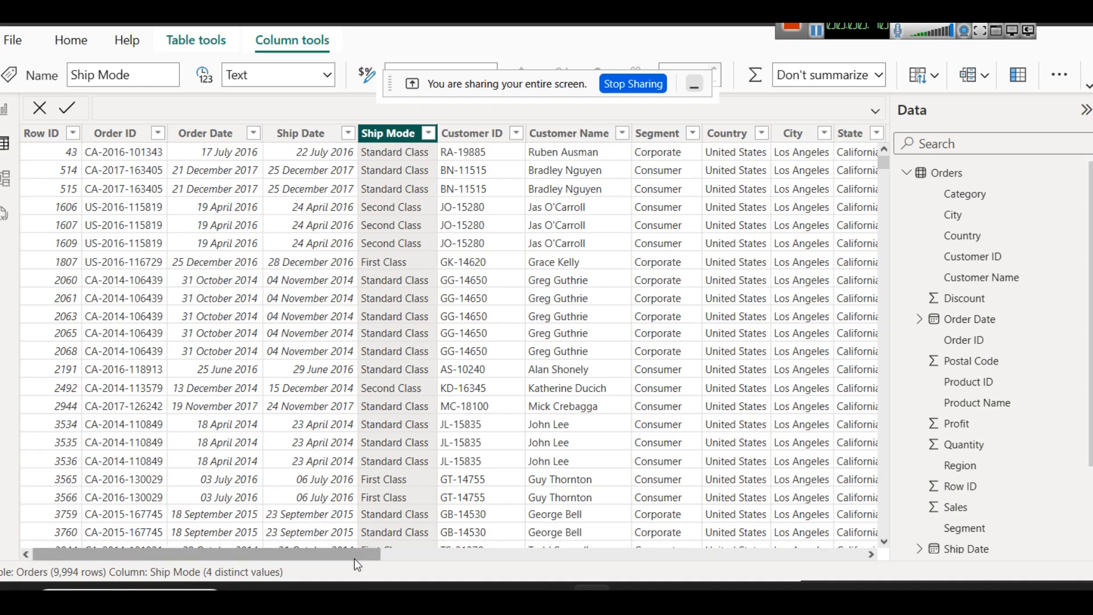
scroll(687, 561, right, 2)
scroll(688, 561, right, 10)
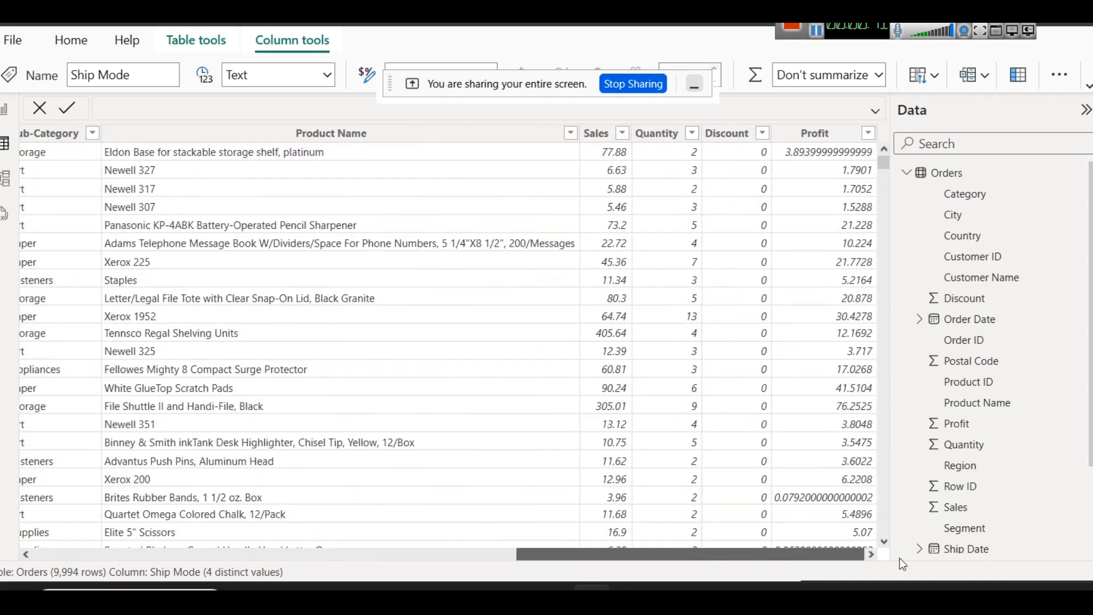
click(603, 133)
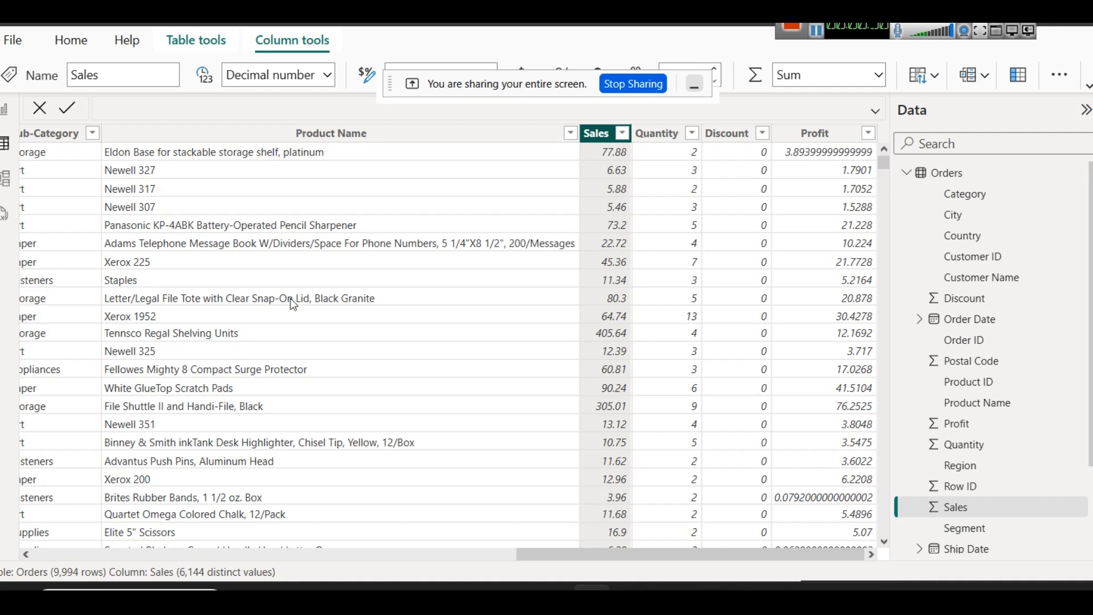
Return to the report and inspect which Orders fields the stacked bar chart of Total Sales by Category and Region uses.
click(4, 108)
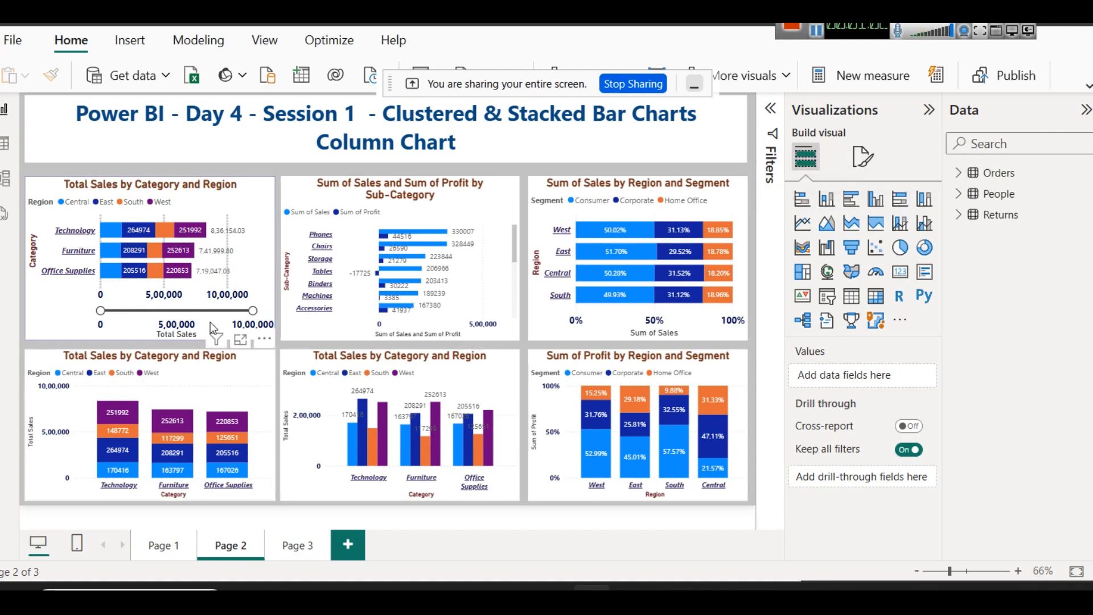
click(159, 221)
click(211, 195)
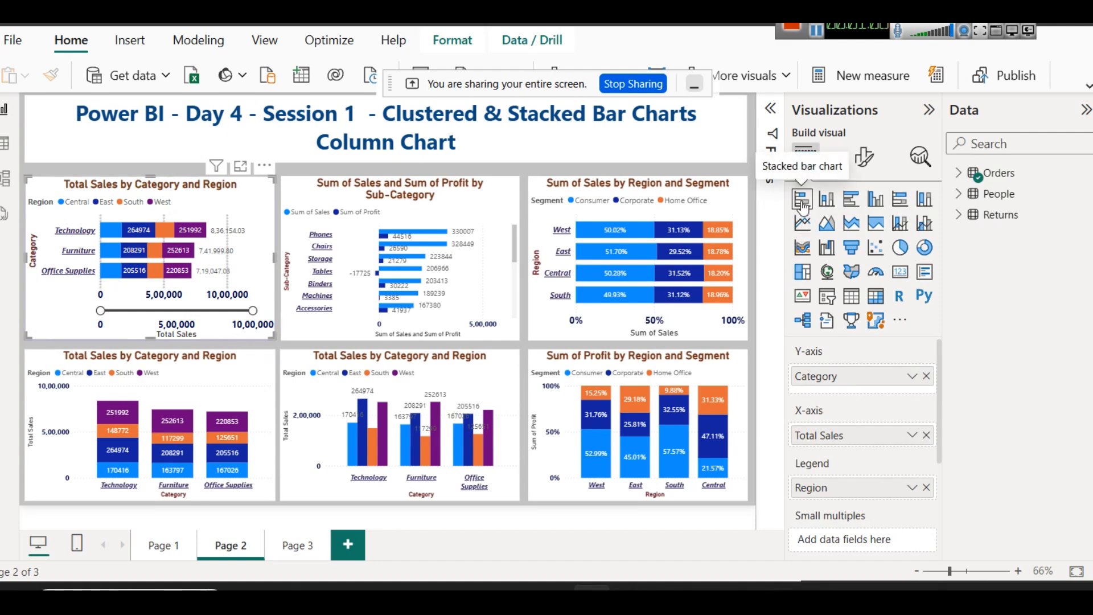
click(960, 173)
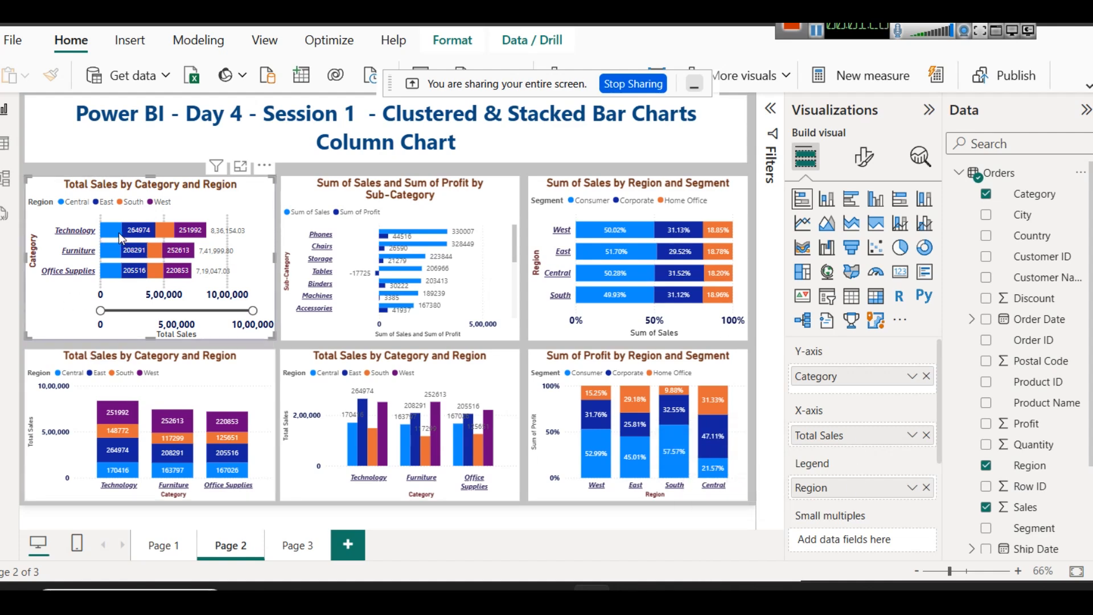
mouse_move(189, 235)
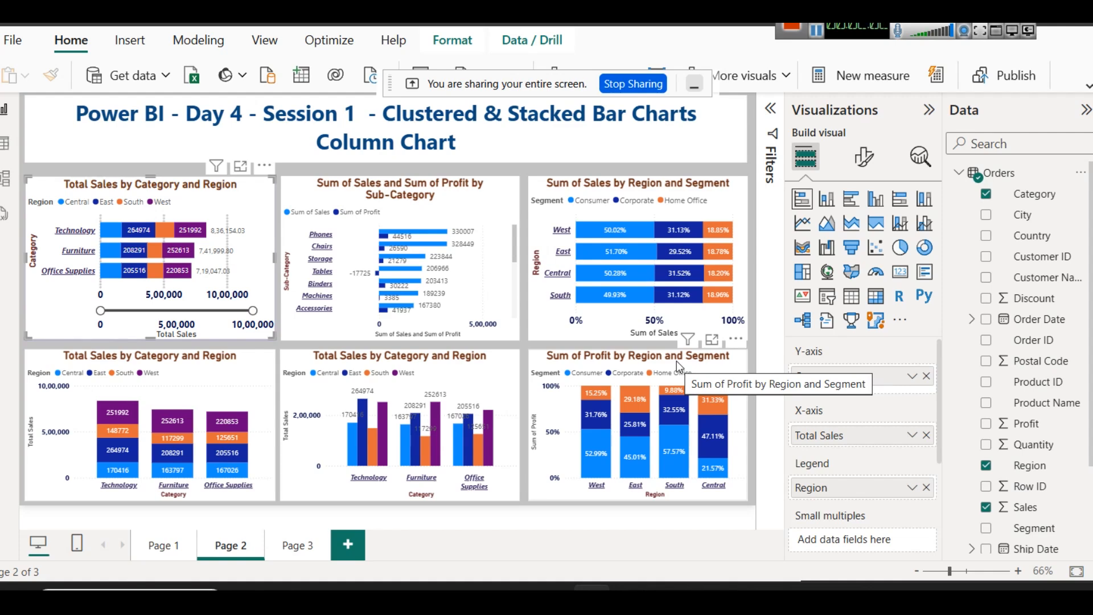
Open Notepad in a maximized window and hide the screen-sharing notice.
key(super+r)
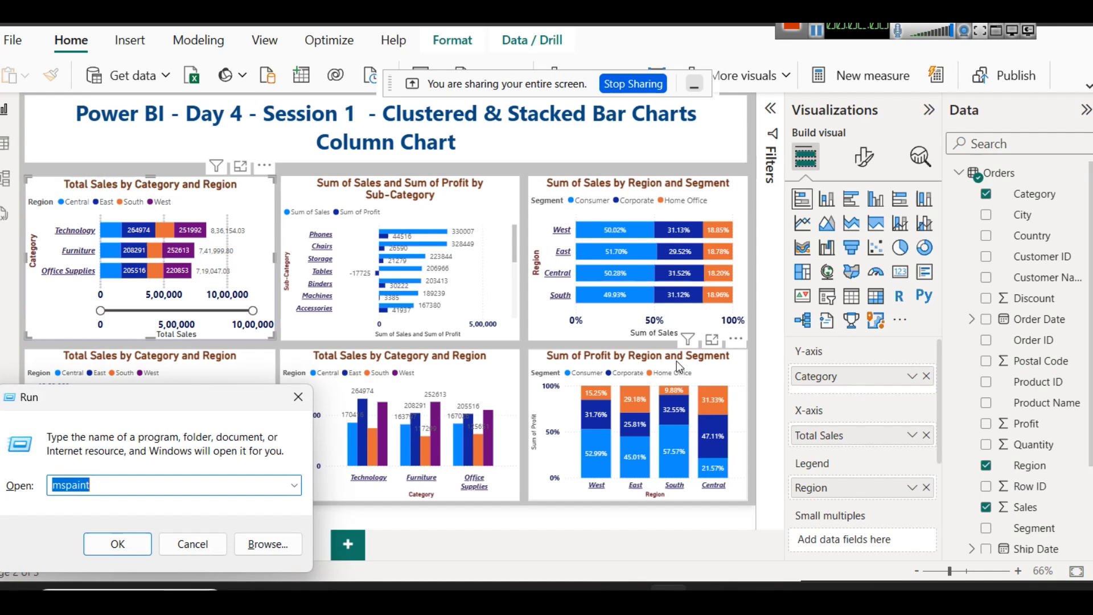
text(notepad)
key(Return)
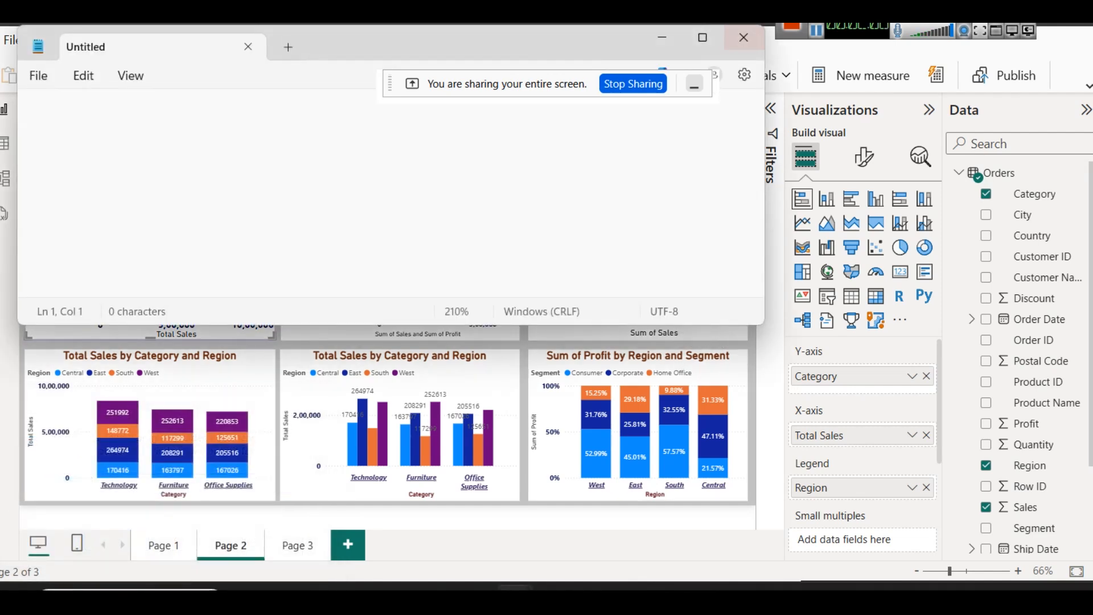
click(714, 32)
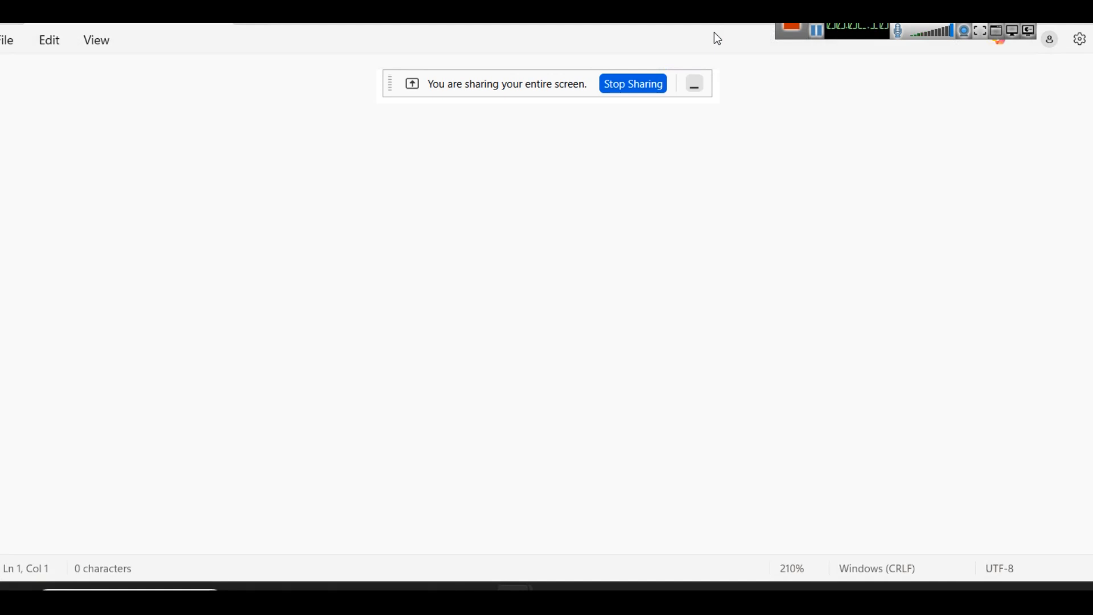
click(694, 84)
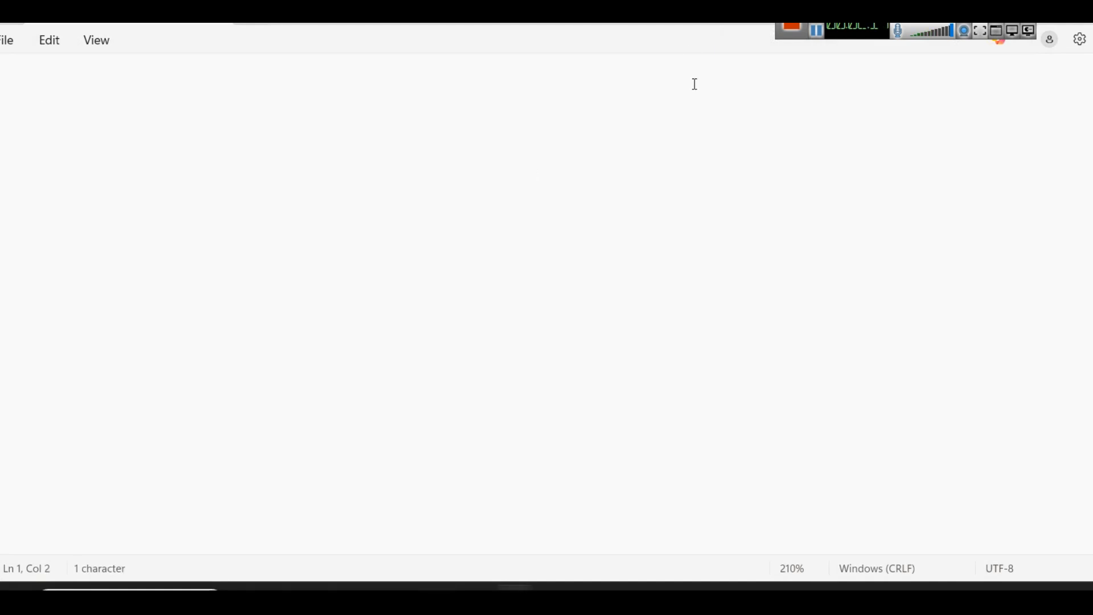
Write the heading "IF we have 2 Categories" with the indented entries ">> Category" and ">> Region".
text(IF we hav)
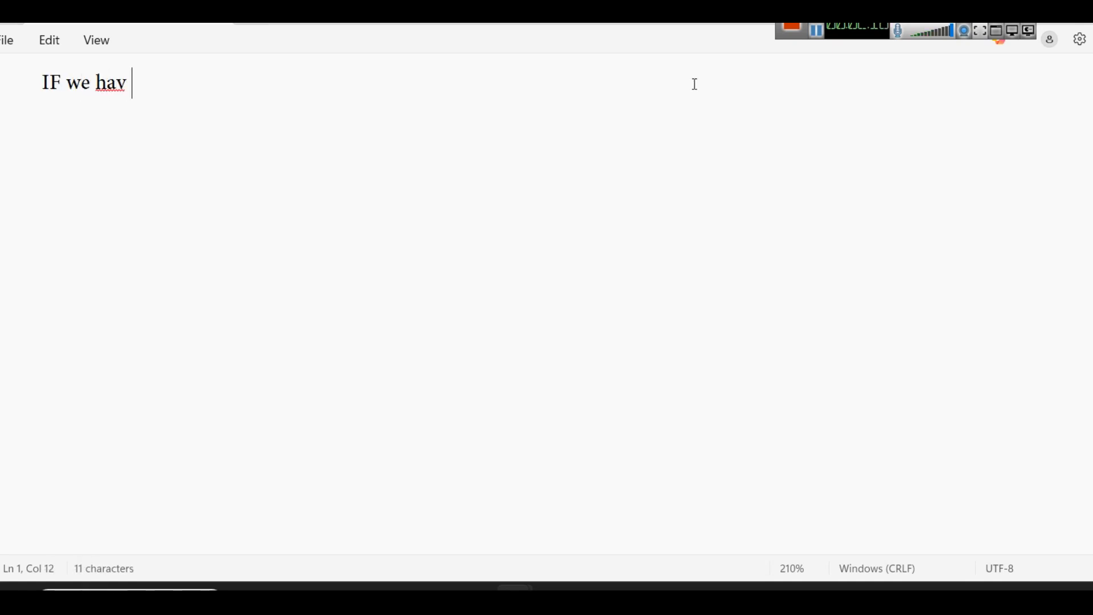
text(e 2 Catego)
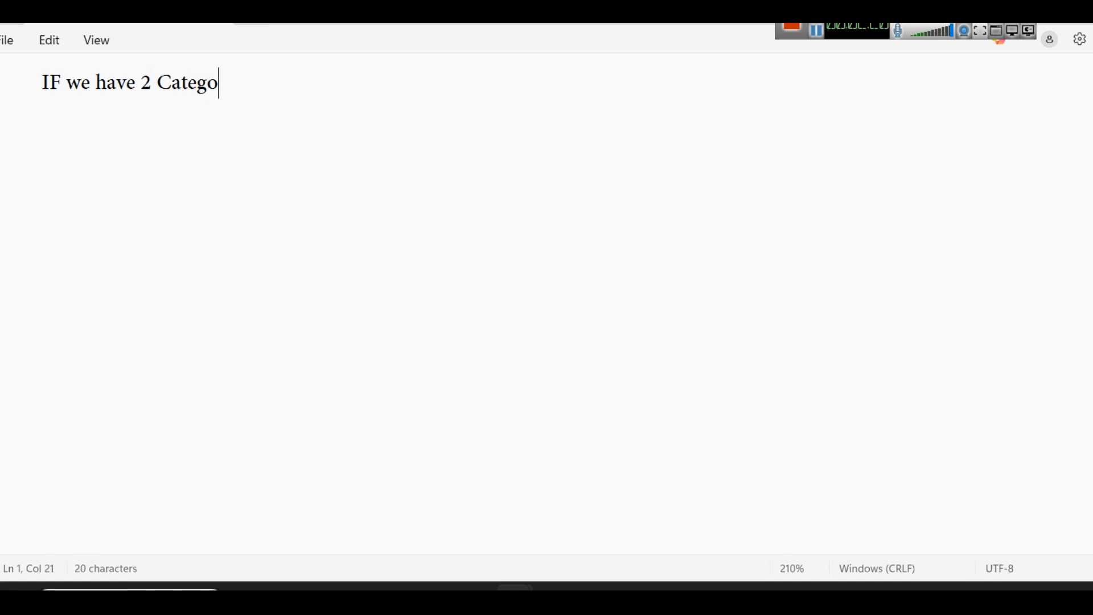
text(ries)
key(Return)
text(>)
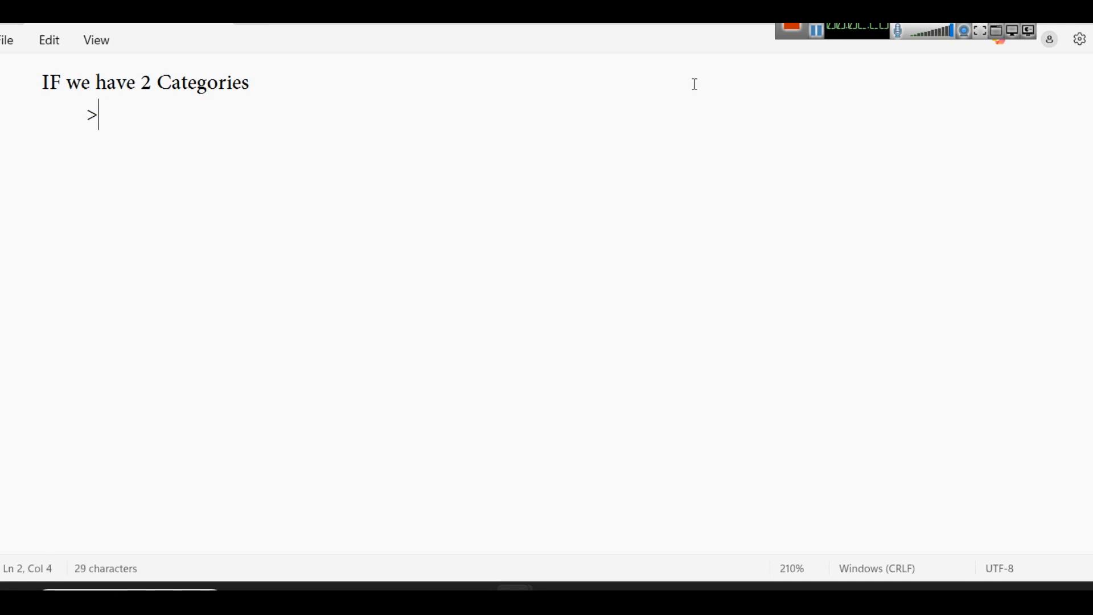
text(> C)
key(BackSpace)
text(Category)
key(Return)
key(Tab)
text(>> Region)
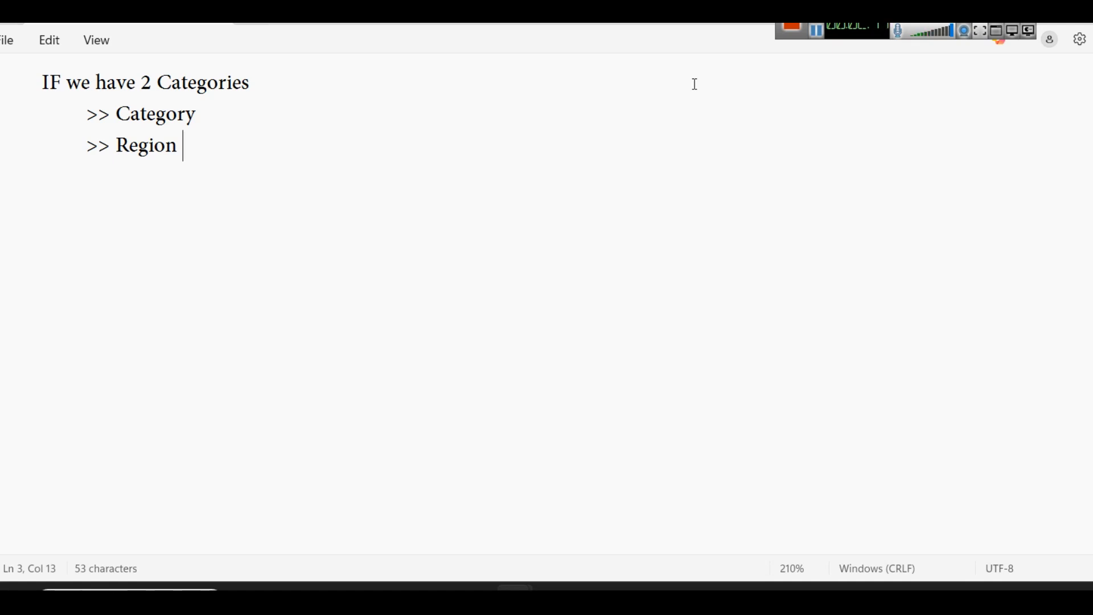
Add the heading "If we have 1 Number" below a blank line, with the indented entry ">> Sales or Profit".
ctrl+scroll(494, 195, up, 1)
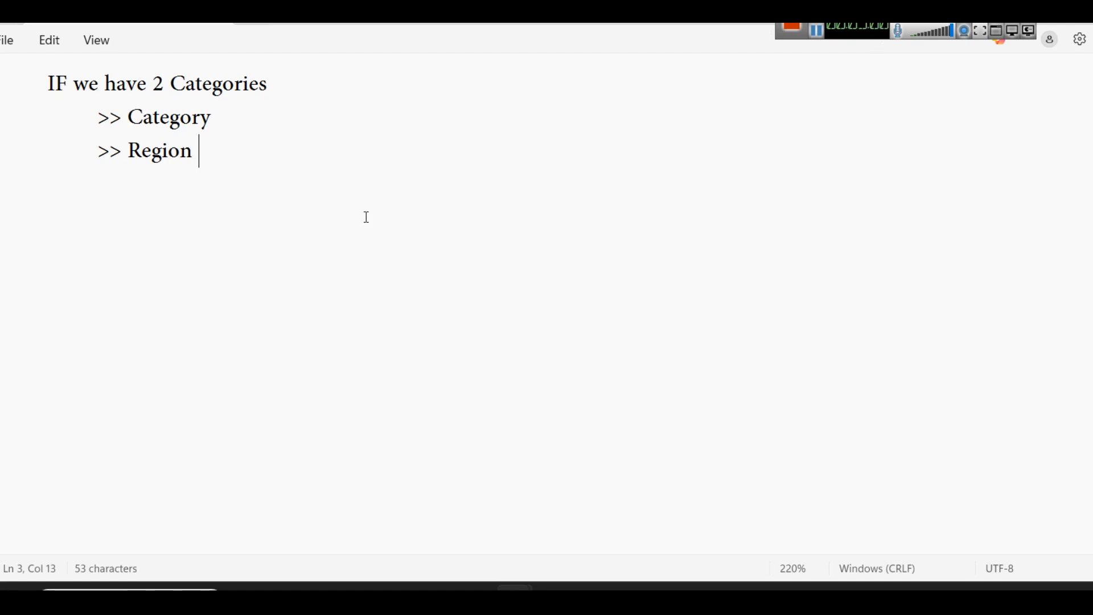
key(Return)
text(If we have 1 )
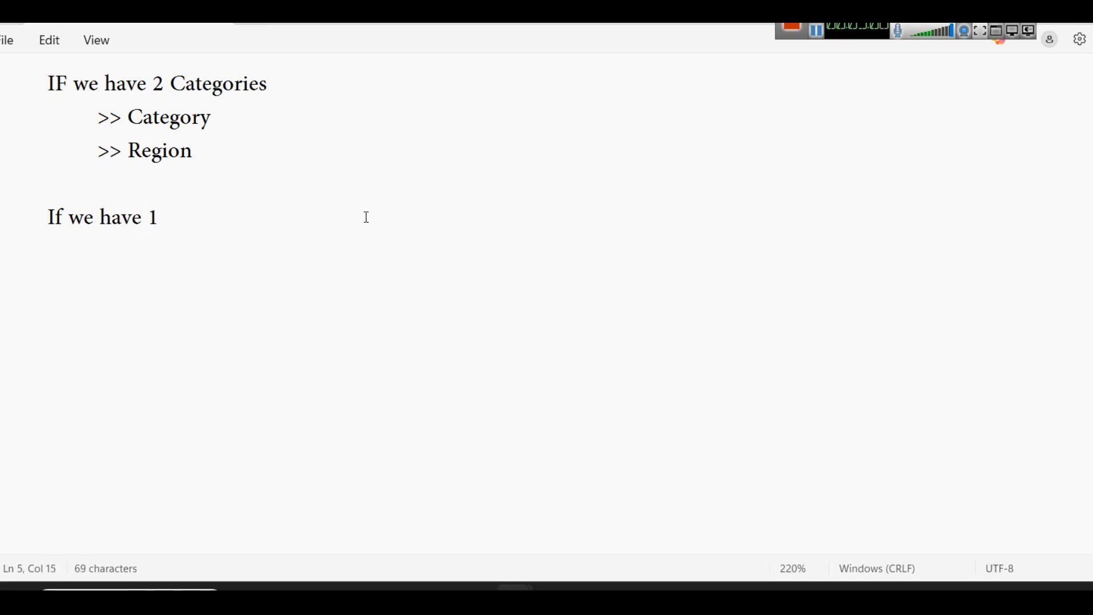
text(Number)
key(Return)
key(Tab)
text(>>)
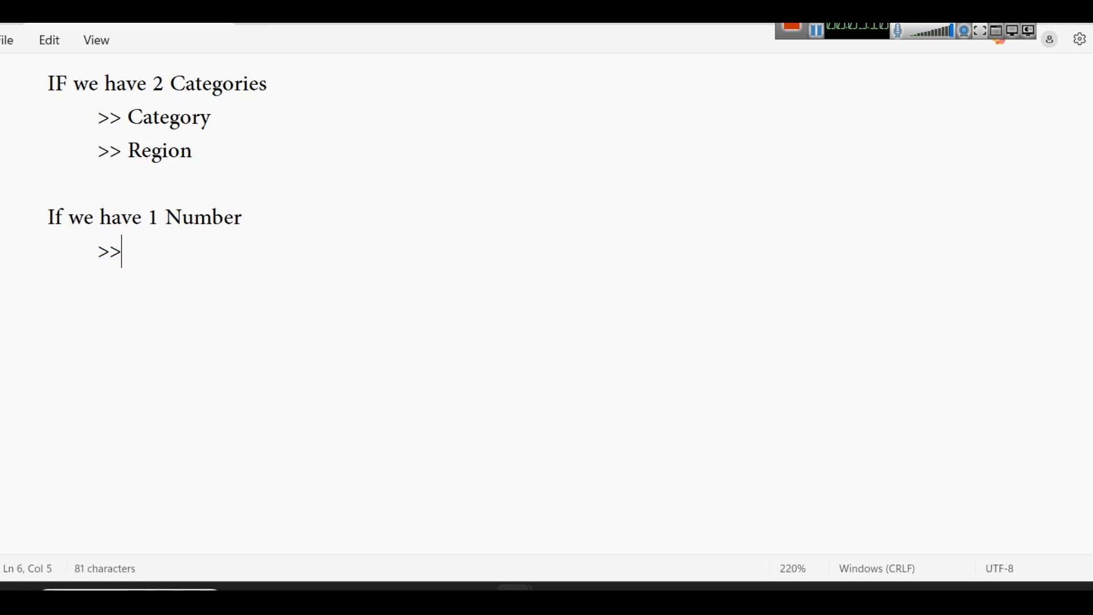
text( Sales or Profit)
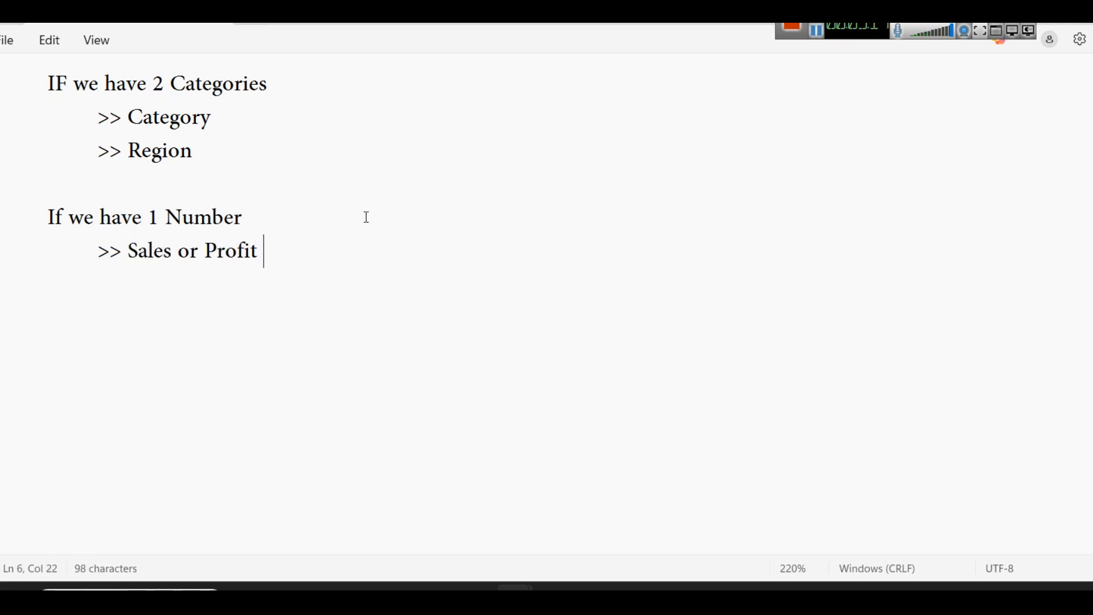
Extend the Sales or Profit entry with "or Number of Orders or Number of Customers".
text( or Numer of)
key(BackSpace)
key(BackSpace)
key(BackSpace)
key(BackSpace)
key(BackSpace)
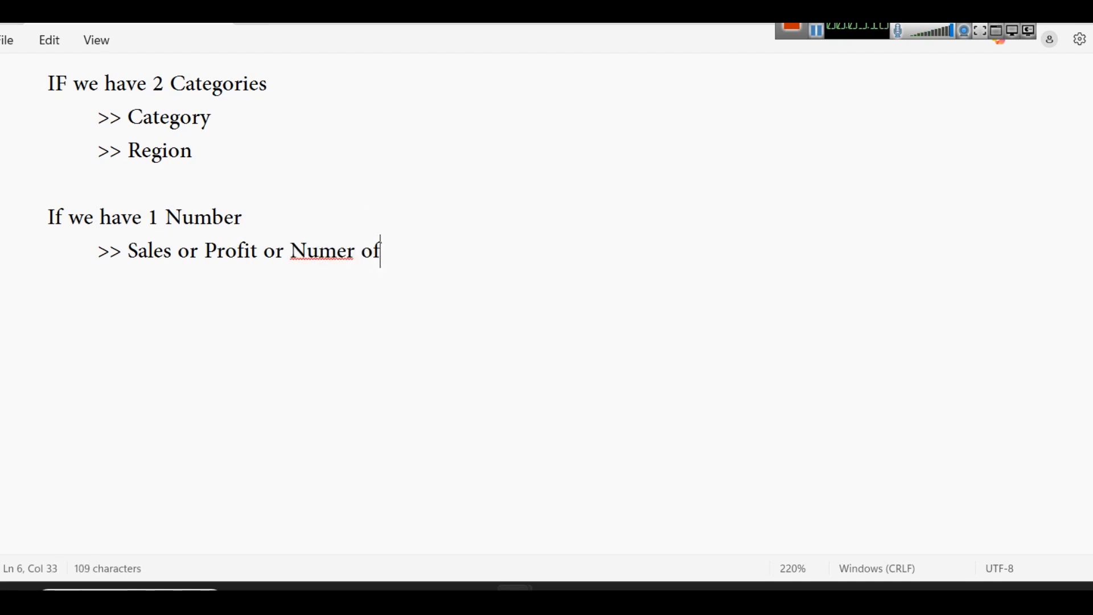
key(BackSpace)
text(ber of Ord)
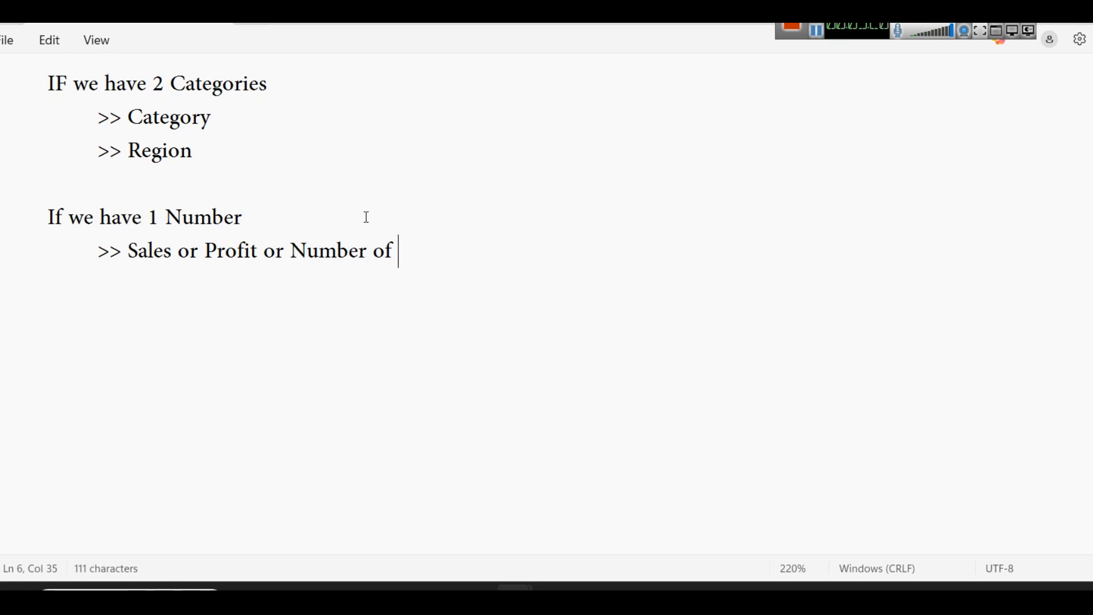
text(ers or )
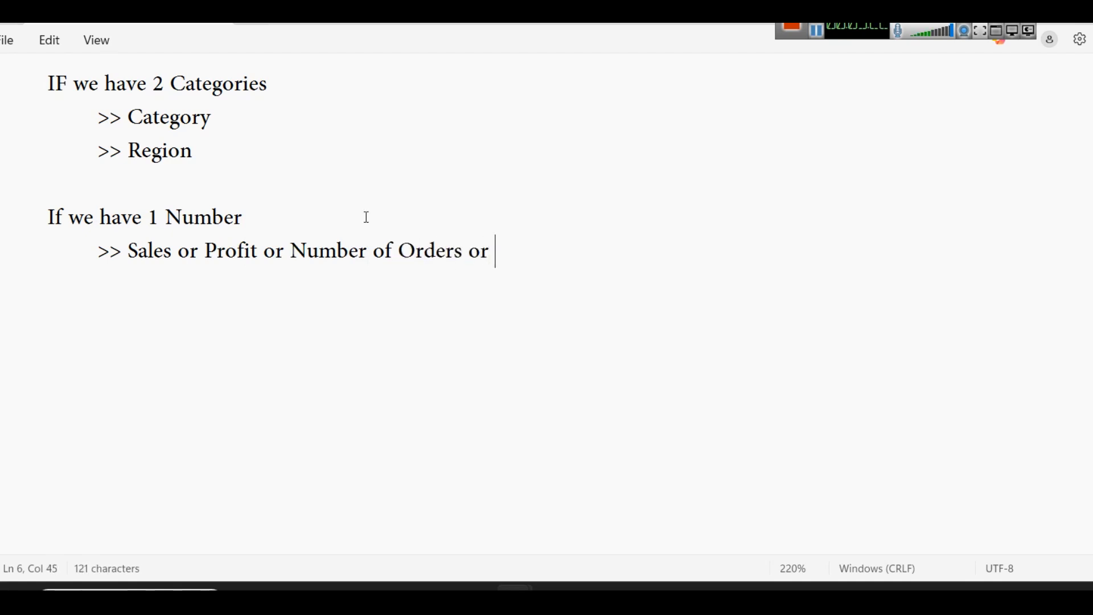
text(Number)
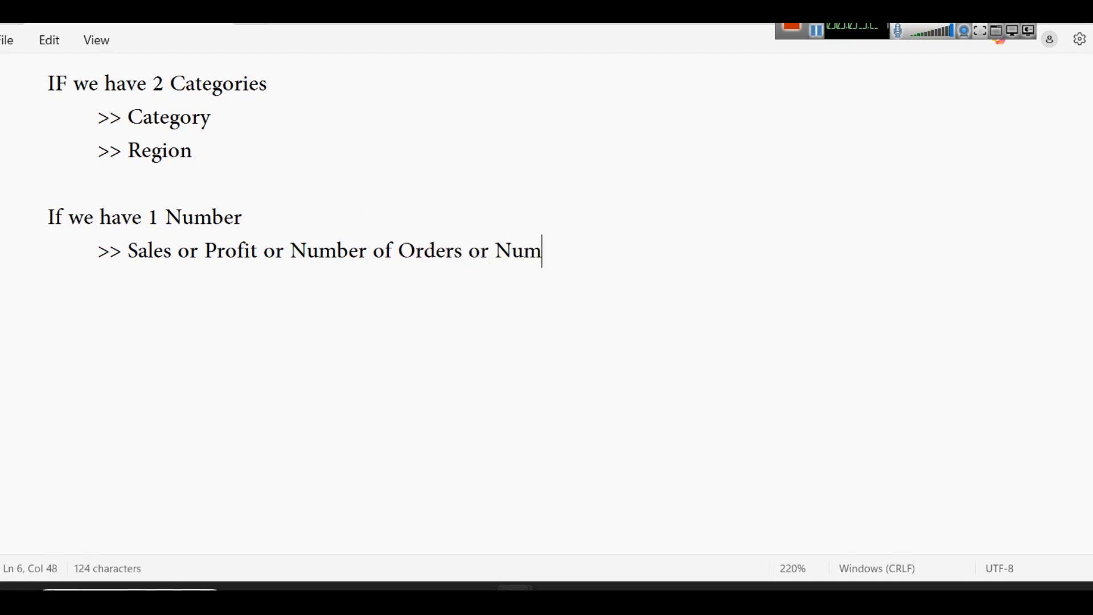
text( of Cust)
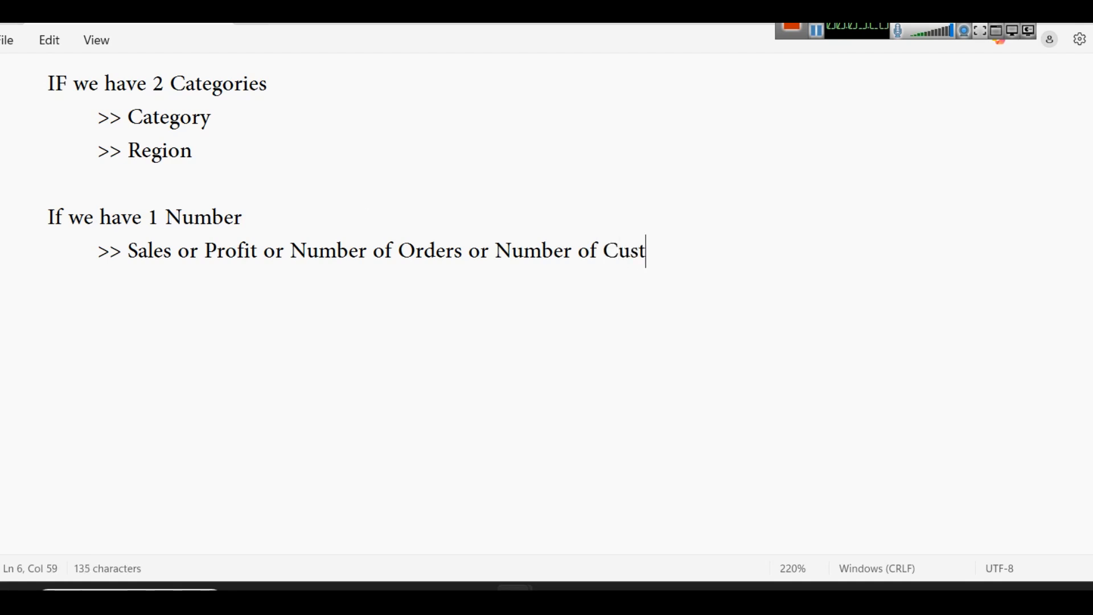
text(omers)
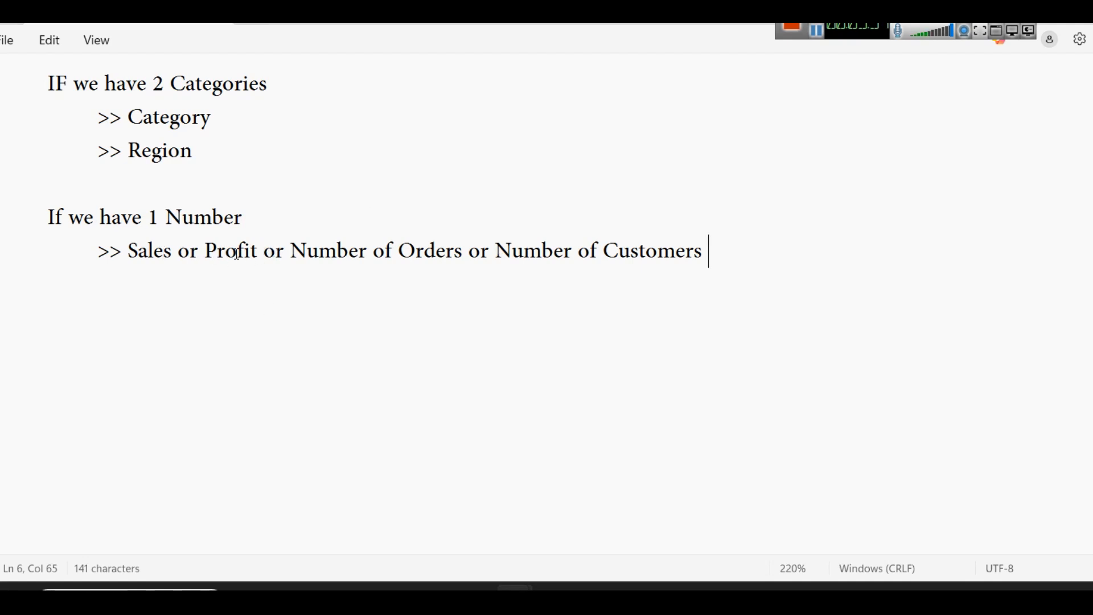
drag(259, 254, 130, 252)
click(311, 299)
drag(291, 251, 769, 271)
click(743, 253)
drag(129, 249, 832, 254)
Add the question "What kind of chart can we use" below the number entry, separated by a blank line.
click(814, 366)
key(Return)
key(Return)
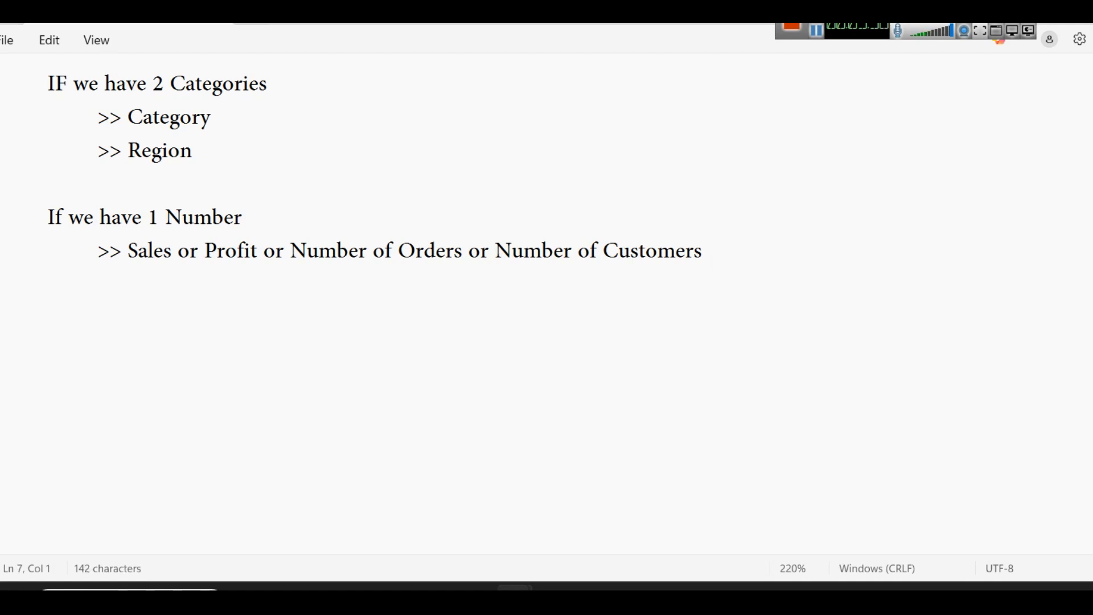
text(What kind of chat)
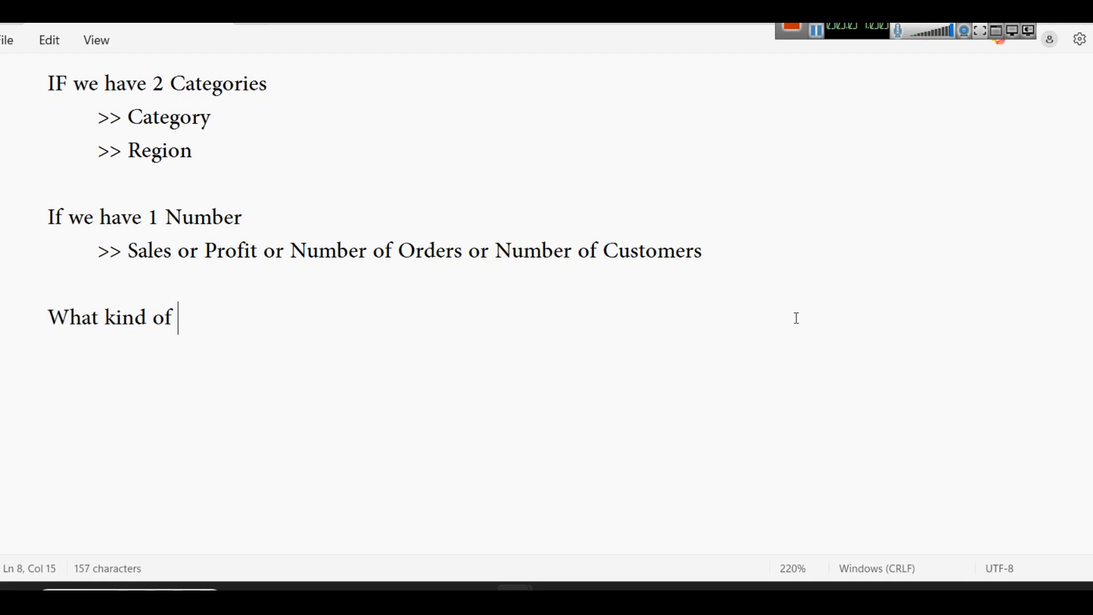
key(BackSpace)
text(rt can be)
key(BackSpace)
key(BackSpace)
key(BackSpace)
text(we use)
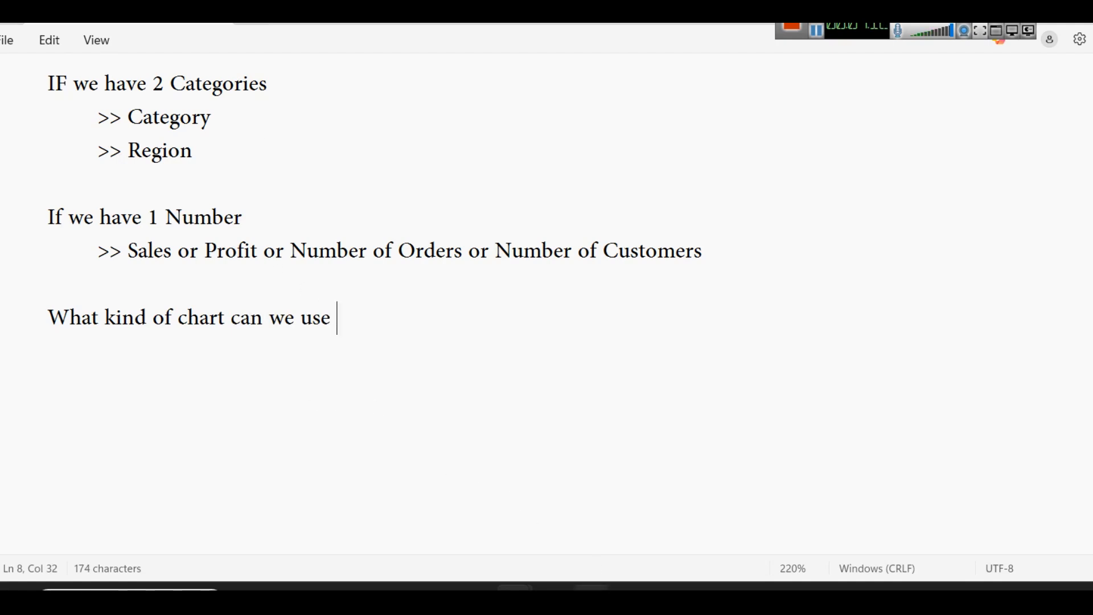
Switch back to Power BI and show the clustered column chart of Total Sales by Category and Region in focus mode.
key(alt+Tab)
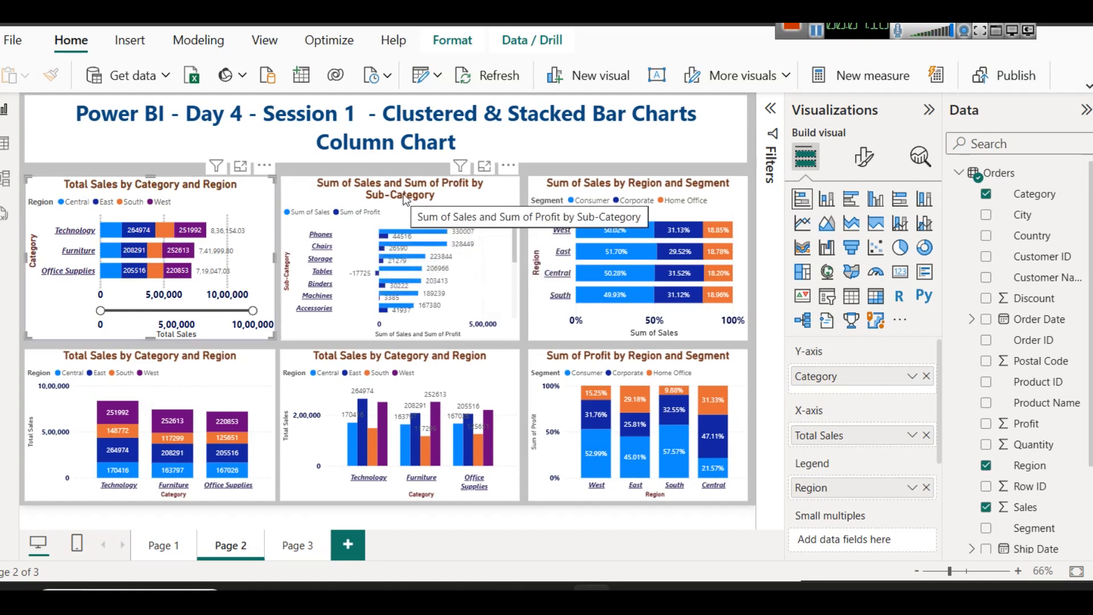
click(438, 385)
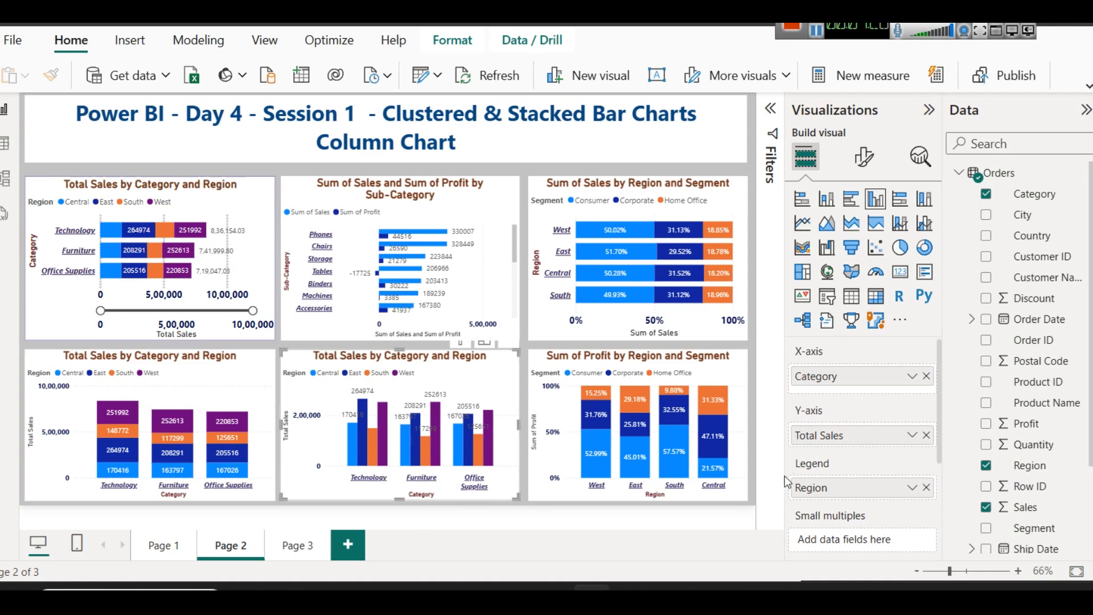
mouse_move(362, 447)
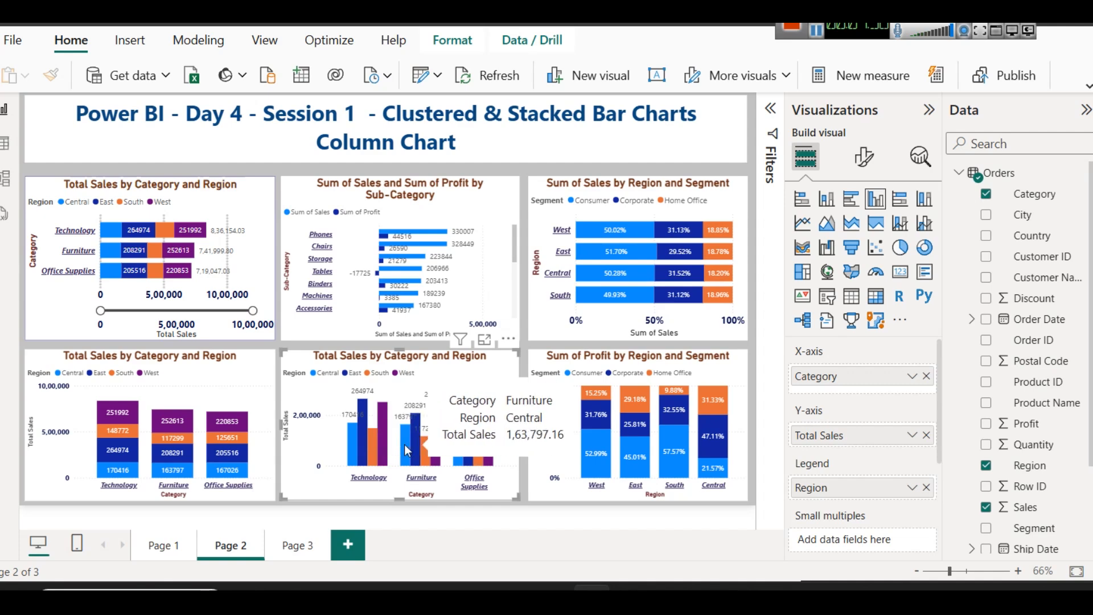
click(485, 340)
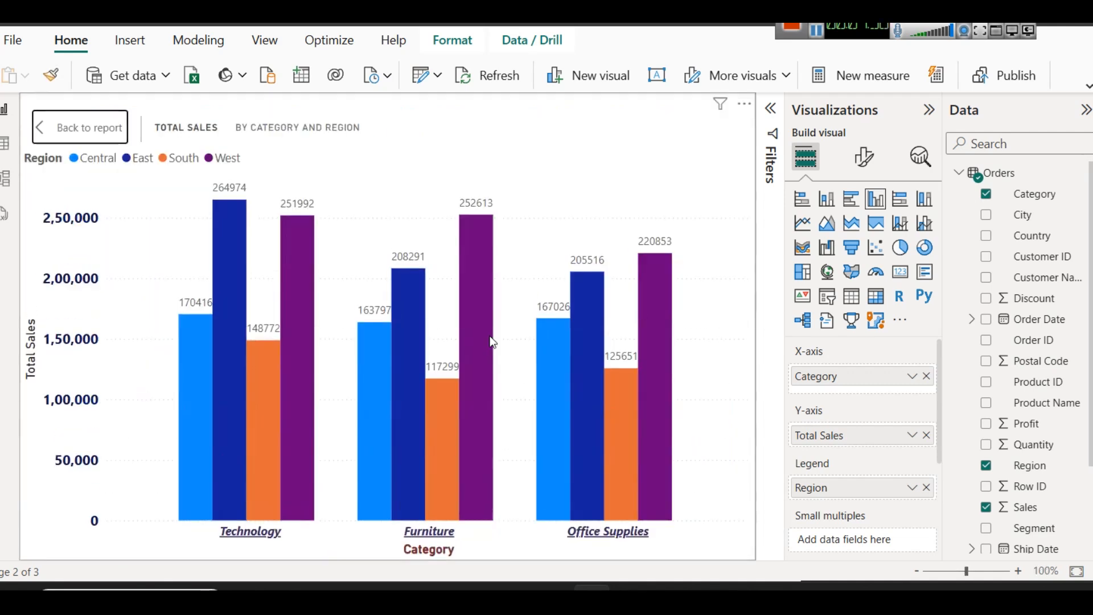
Leave focus mode on the clustered column chart and open Page 3 of the report.
mouse_move(578, 385)
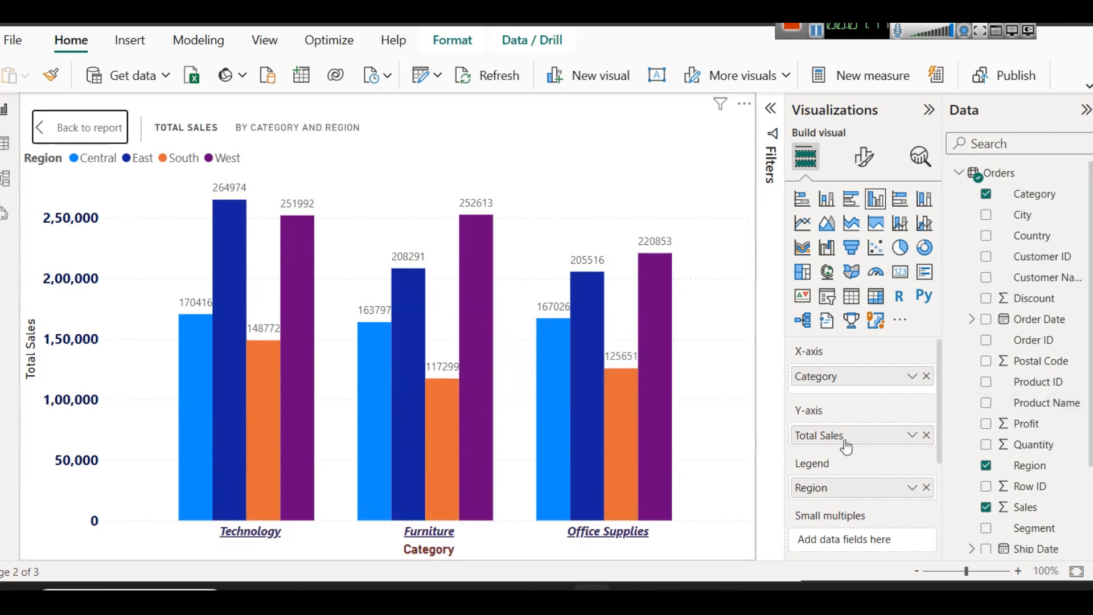
click(76, 122)
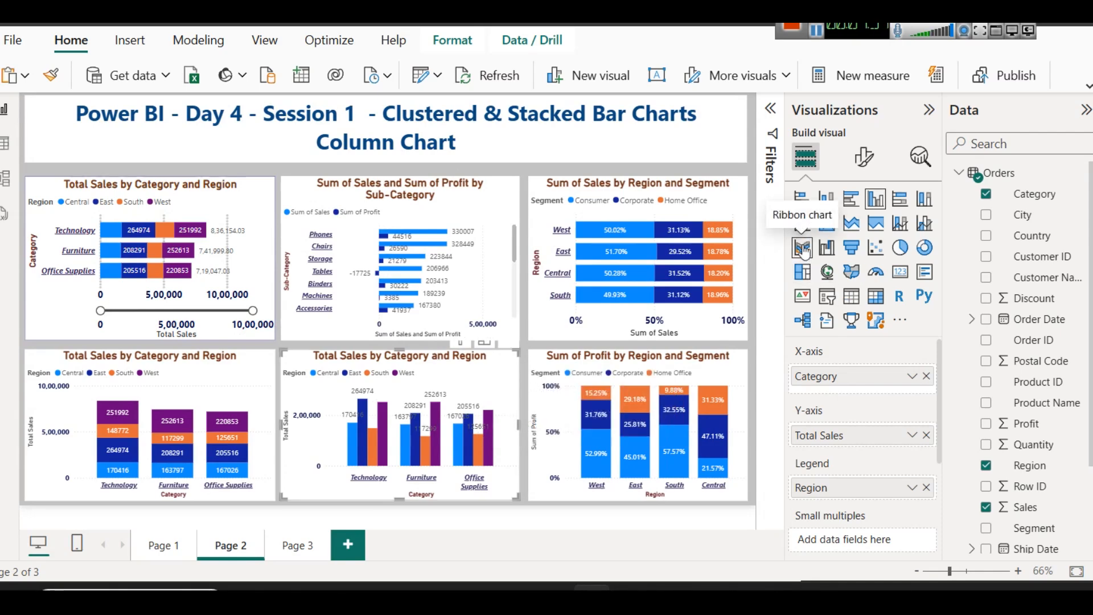
click(301, 548)
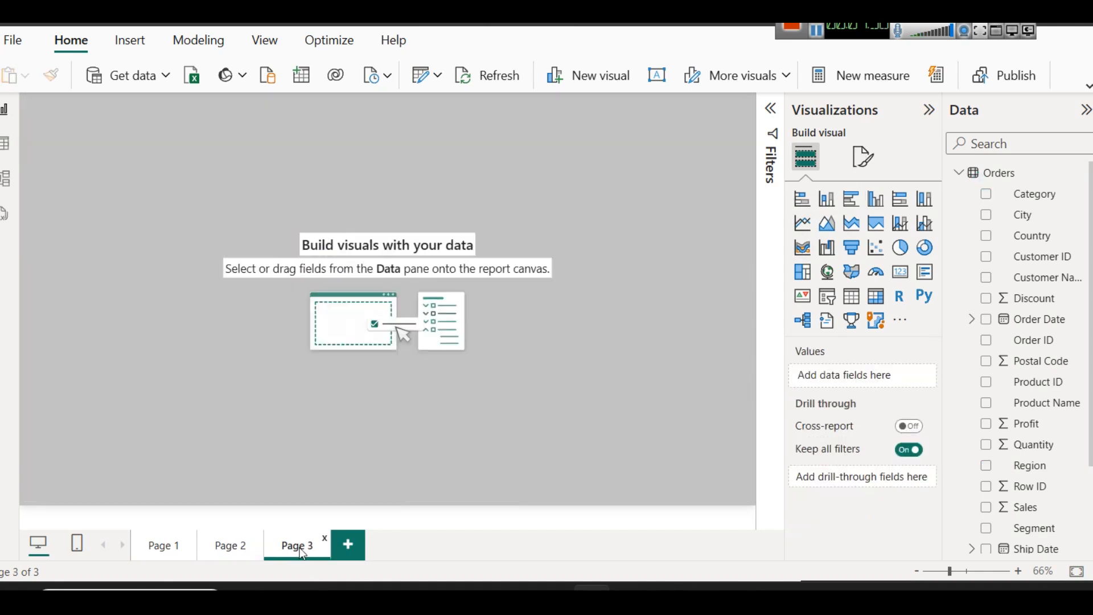
Switch to the Notepad notes and add "Ribbon" below the chart question, separated by a blank line.
mouse_move(514, 589)
click(610, 495)
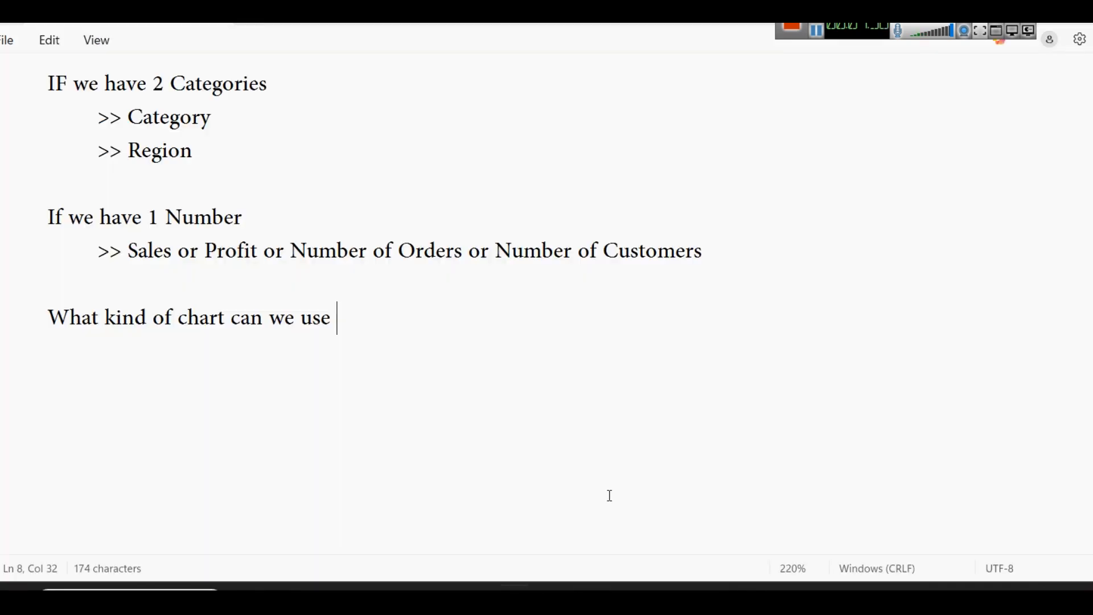
key(Return)
key(Return)
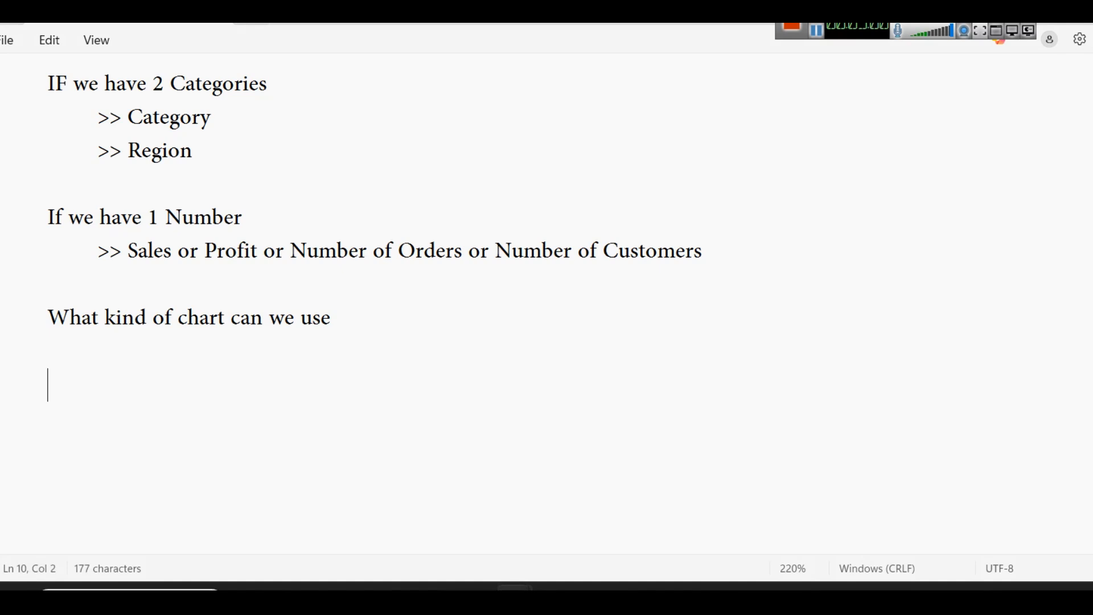
text(Ribbon)
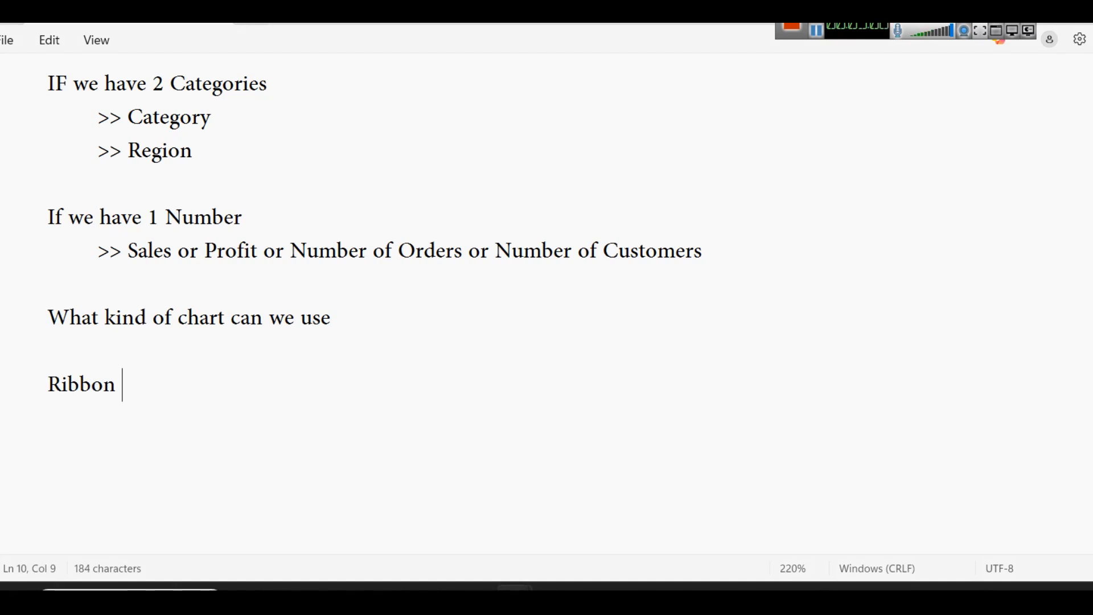
Switch back to Power BI and insert a ribbon chart on Page 3, enlarged and moved toward the middle of the canvas.
click(976, 23)
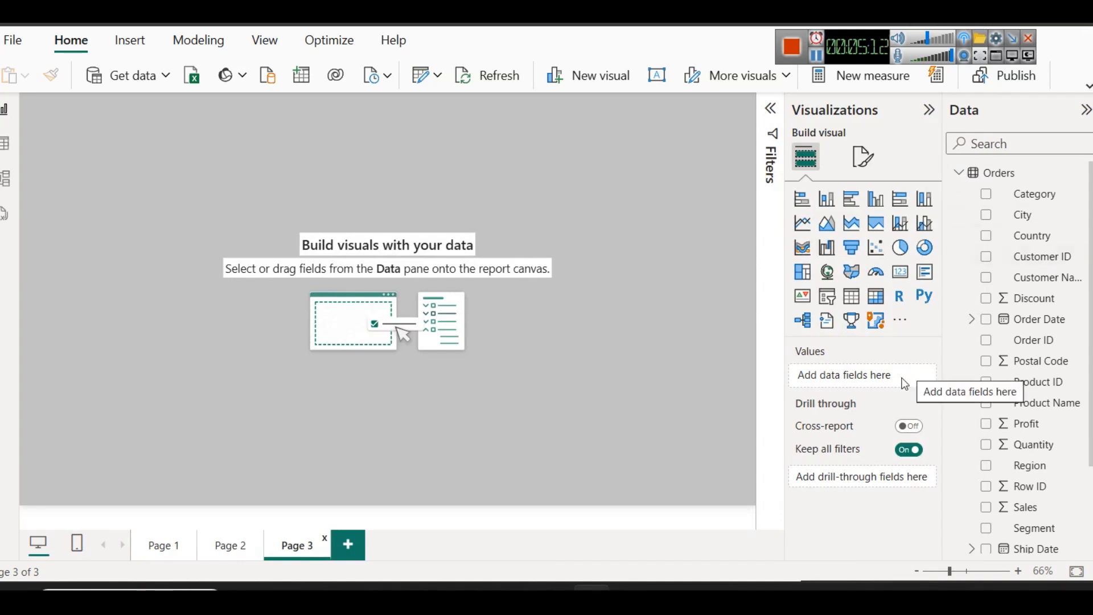
click(803, 248)
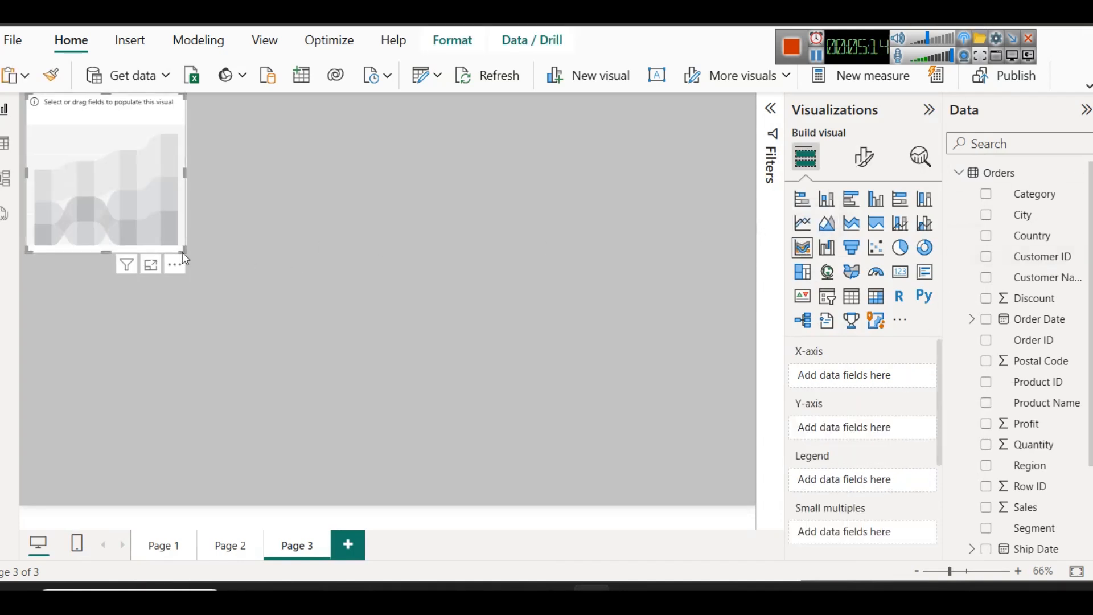
drag(183, 249, 440, 415)
drag(297, 325, 456, 356)
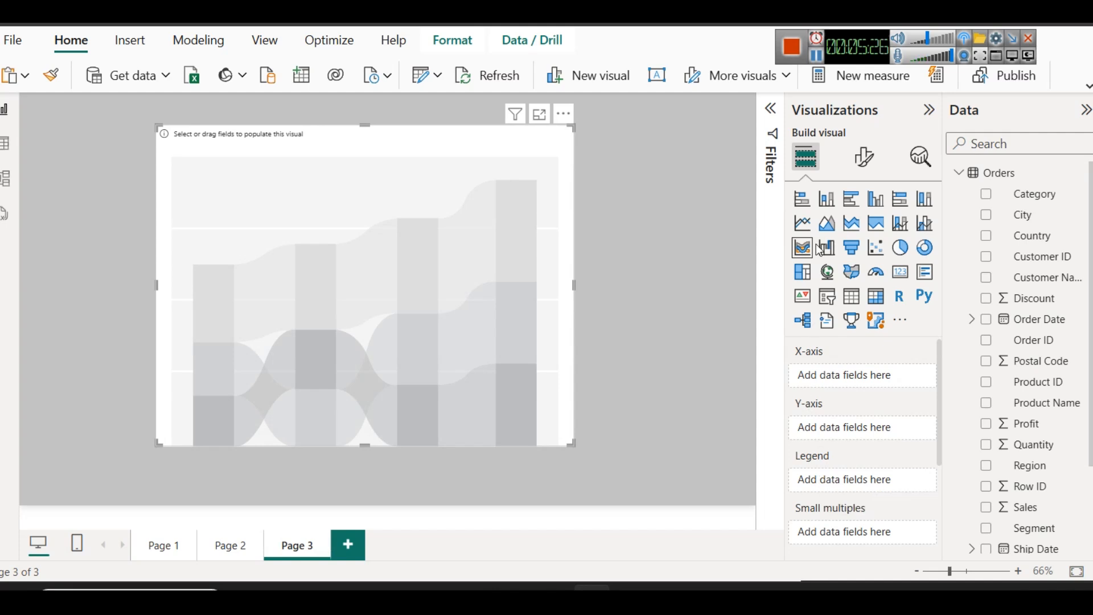
Switch the empty visual to a stacked column chart and back to a ribbon chart to compare their field requirements.
click(828, 198)
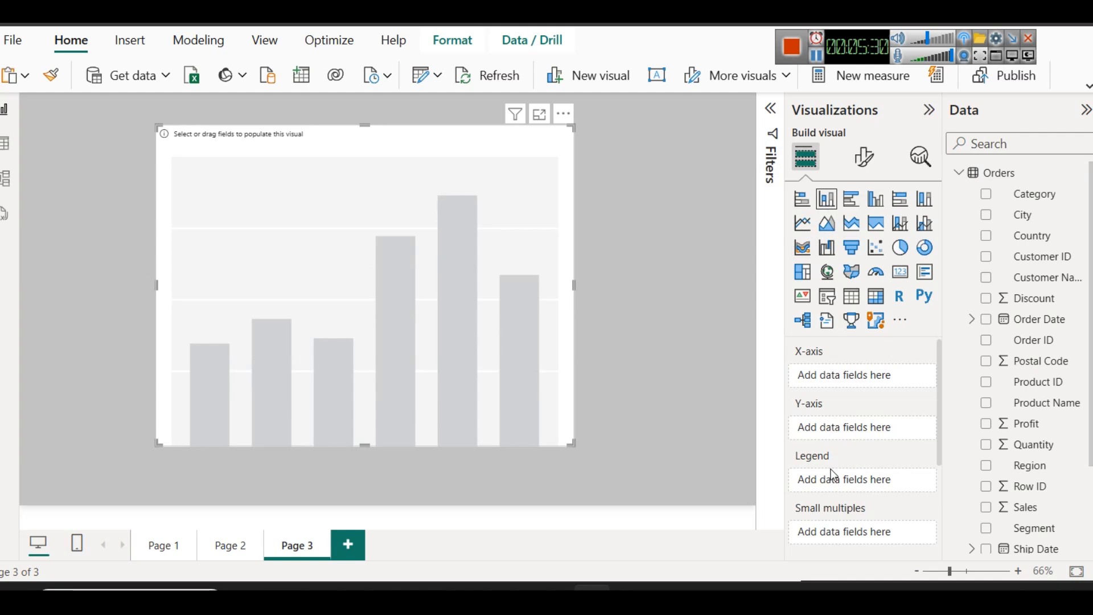
click(804, 251)
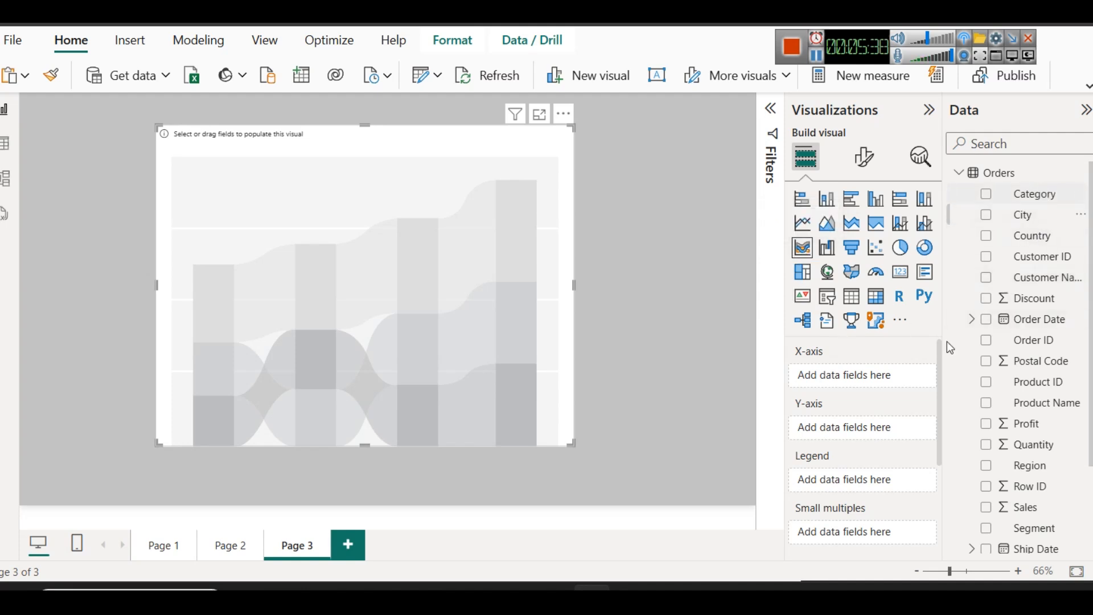
Review the Category entry in the Notepad notes and return to Power BI.
click(514, 599)
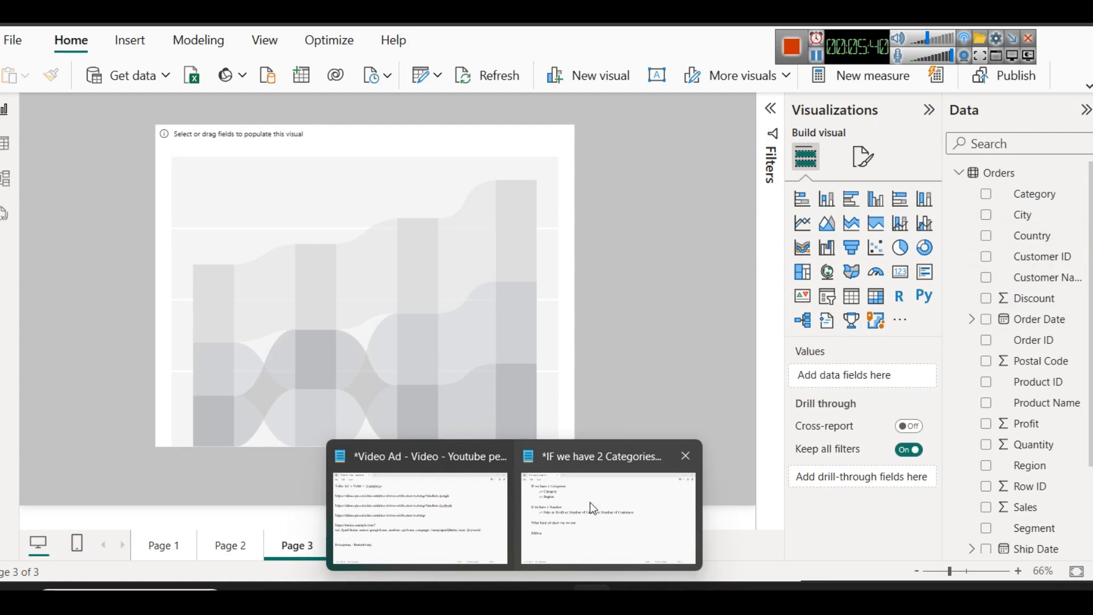
click(590, 502)
double_click(143, 109)
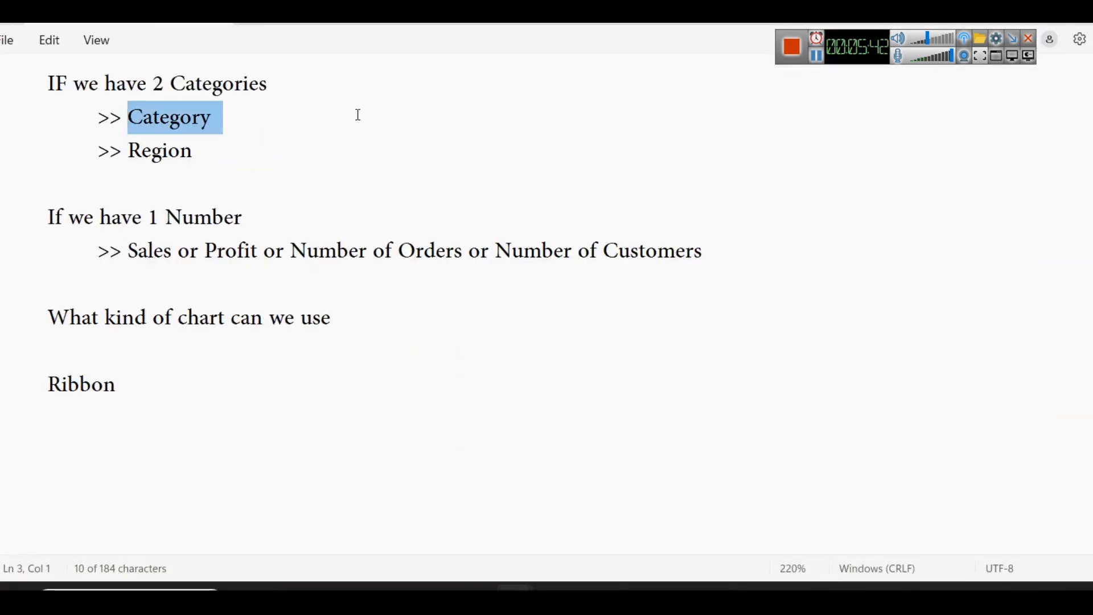
key(alt+Tab)
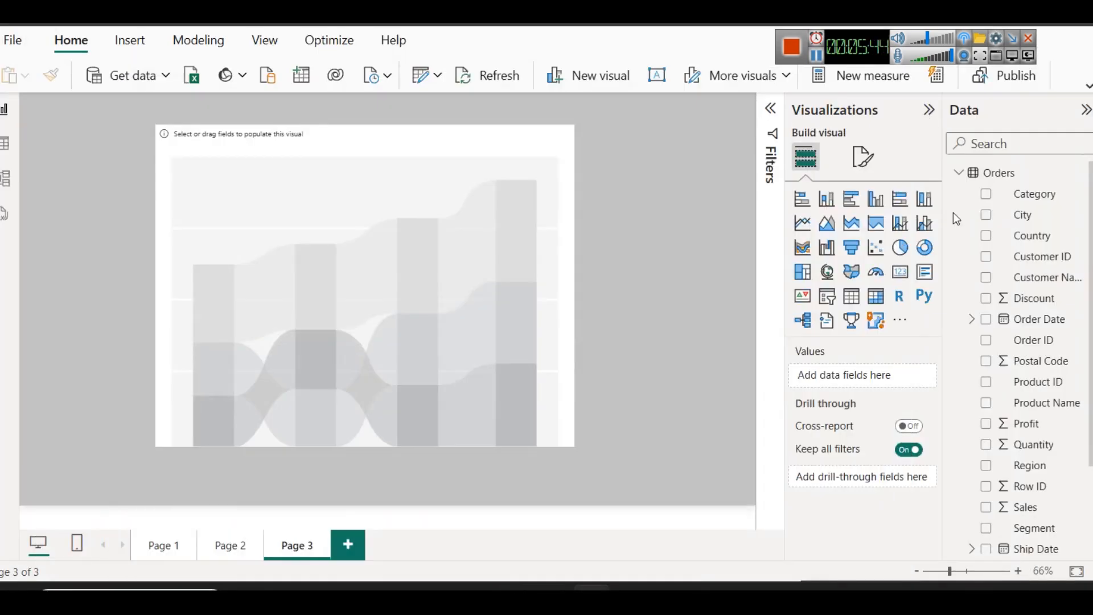
Assign the Sub-Category field from Orders to the X-axis of the ribbon chart.
scroll(1065, 531, down, 3)
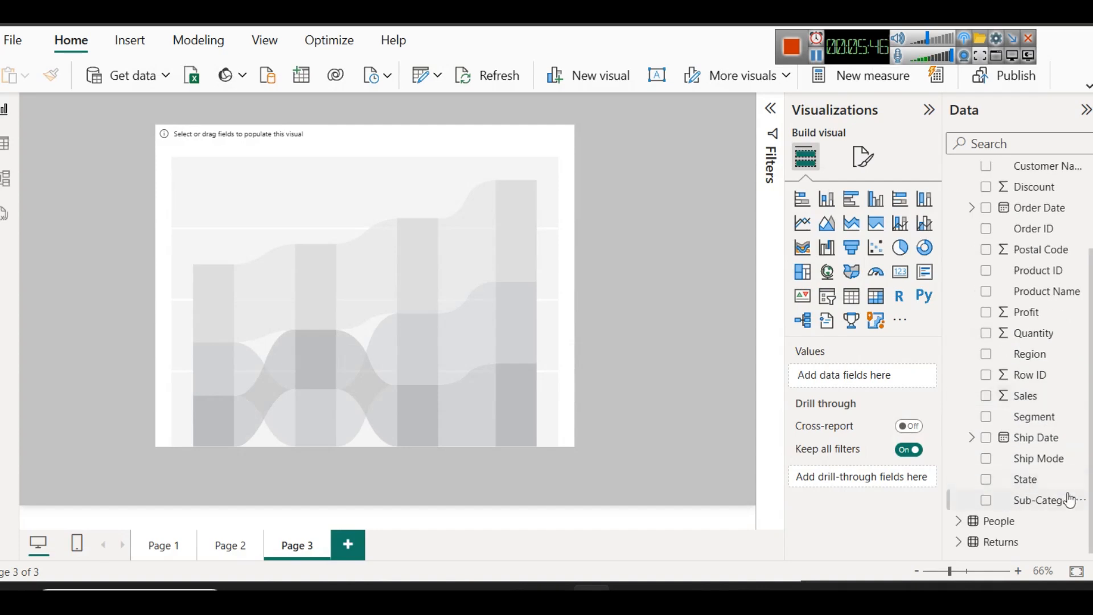
drag(1065, 497, 446, 267)
click(446, 265)
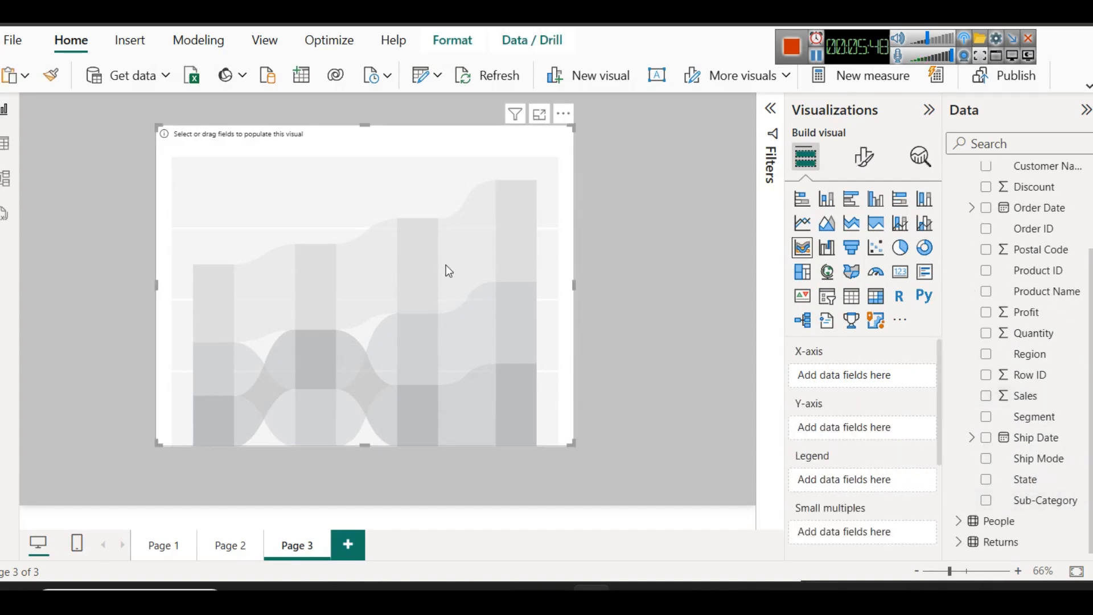
drag(1017, 501, 832, 377)
Widen the ribbon chart and reposition it so it is roughly centred on the canvas.
click(580, 287)
click(570, 289)
drag(575, 284, 727, 294)
drag(559, 302, 497, 305)
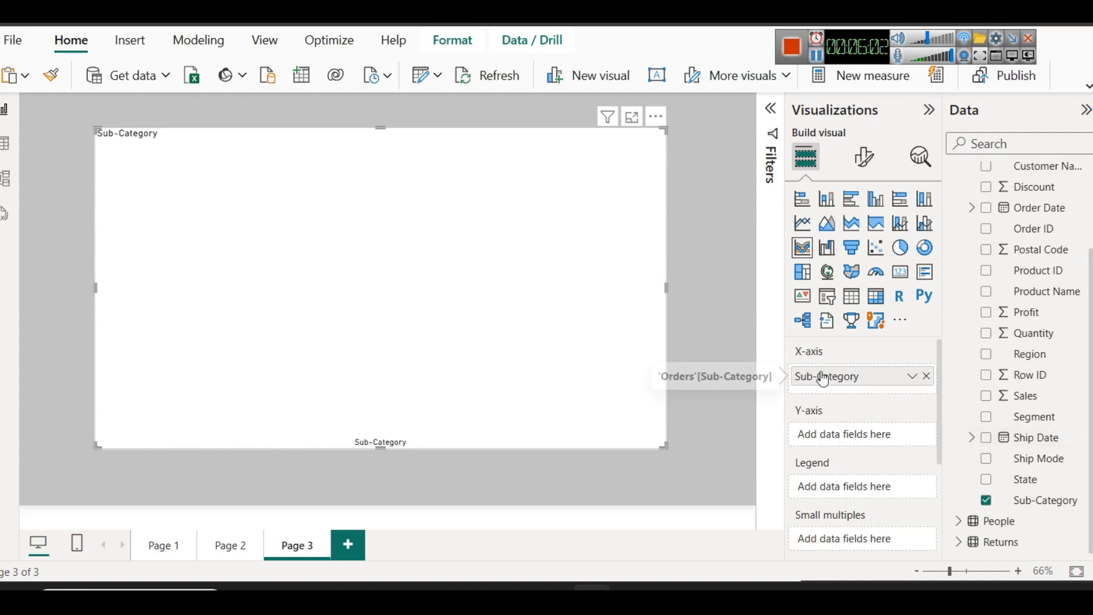
Assign Sales to the ribbon chart's Y-axis and Region to its legend.
click(804, 248)
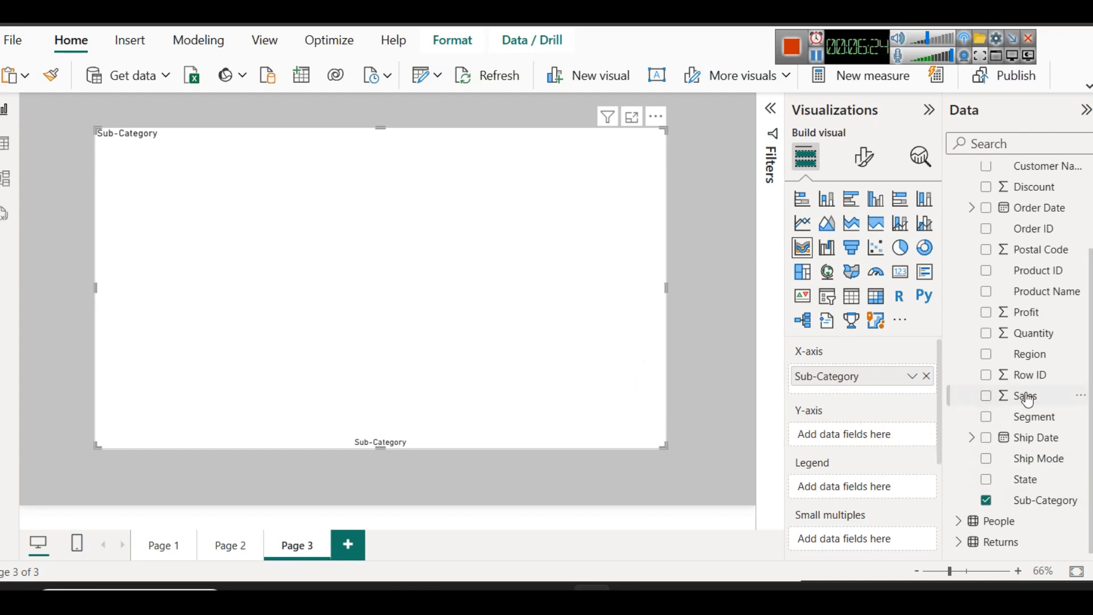
drag(1047, 401, 841, 441)
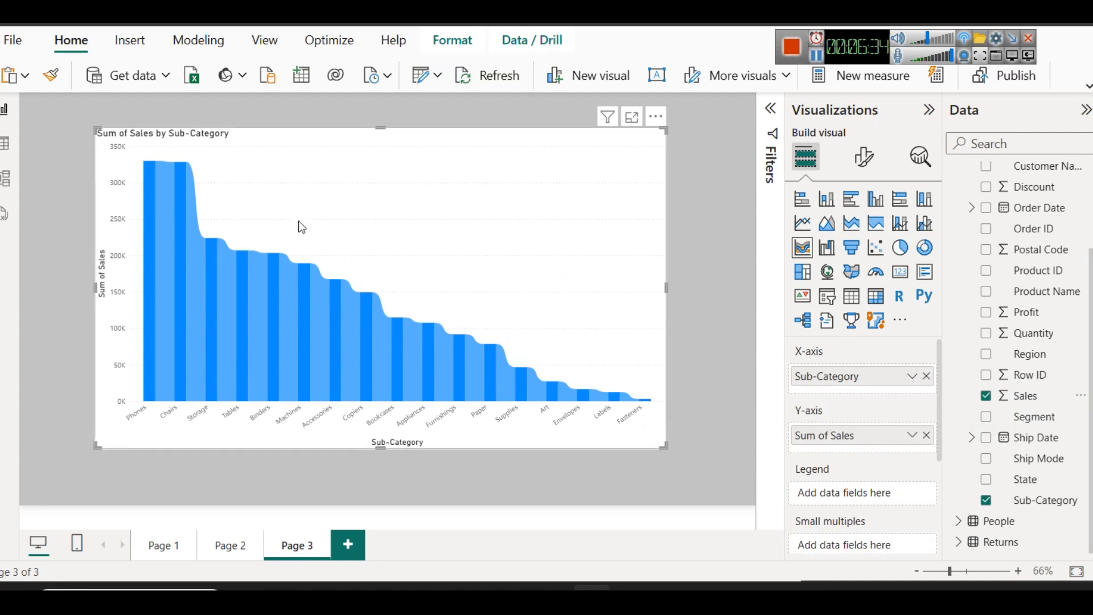
mouse_move(156, 173)
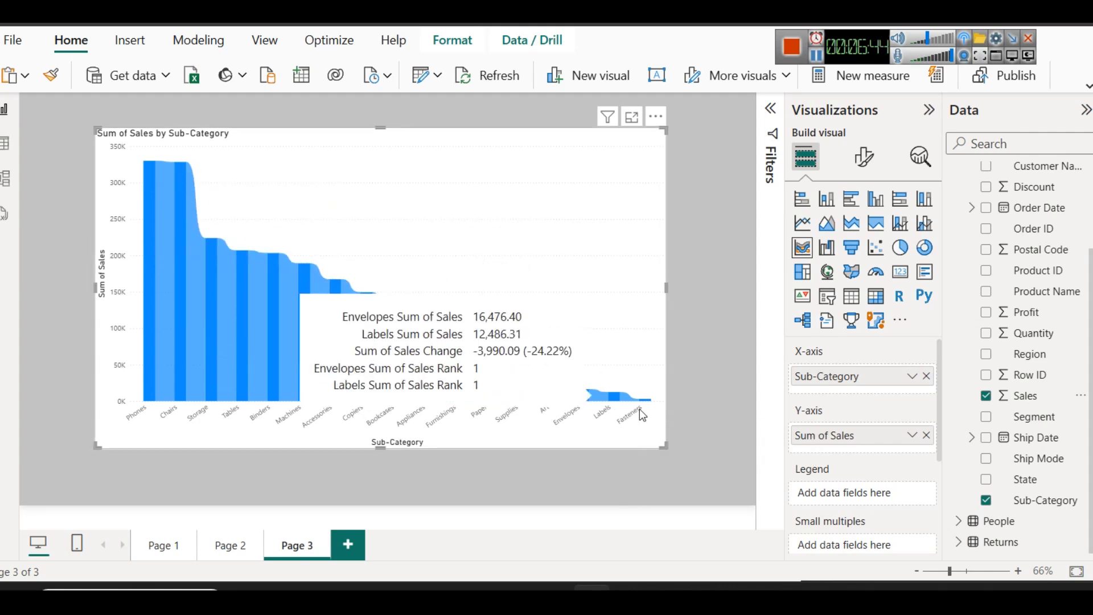
mouse_move(650, 404)
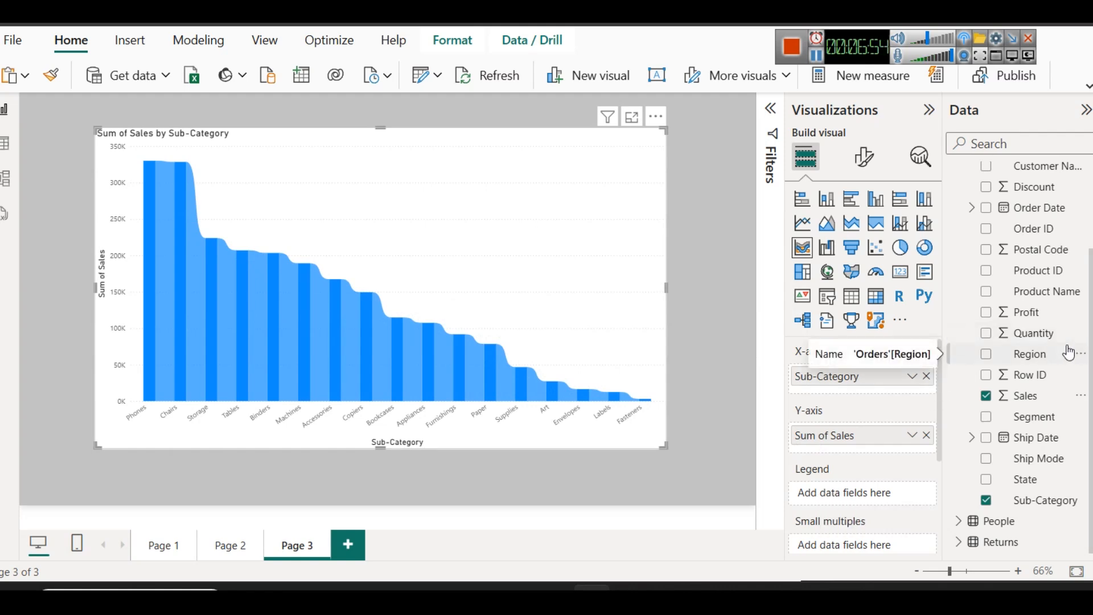
drag(1068, 352, 897, 489)
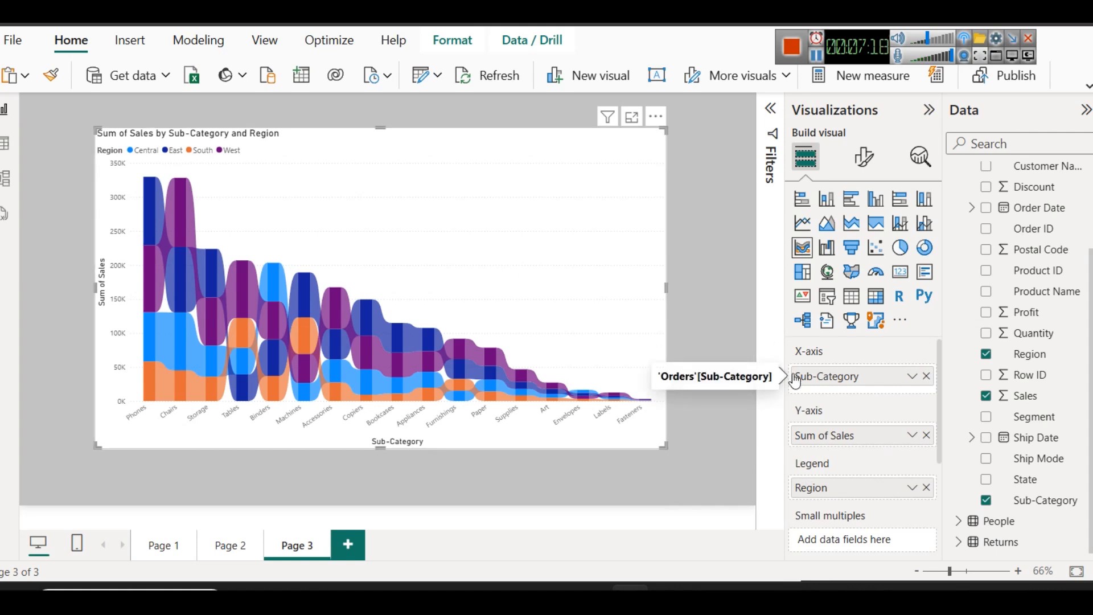
Compare the clustered column chart on Page 2 with the ribbon chart on Page 3, examining the Phones values by region.
click(229, 546)
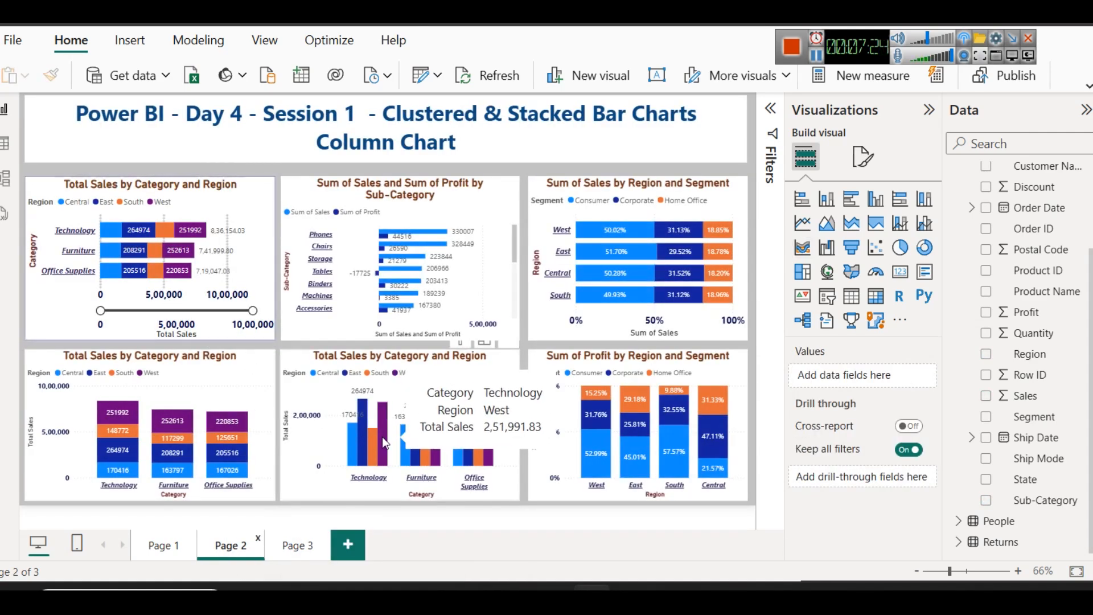
click(295, 545)
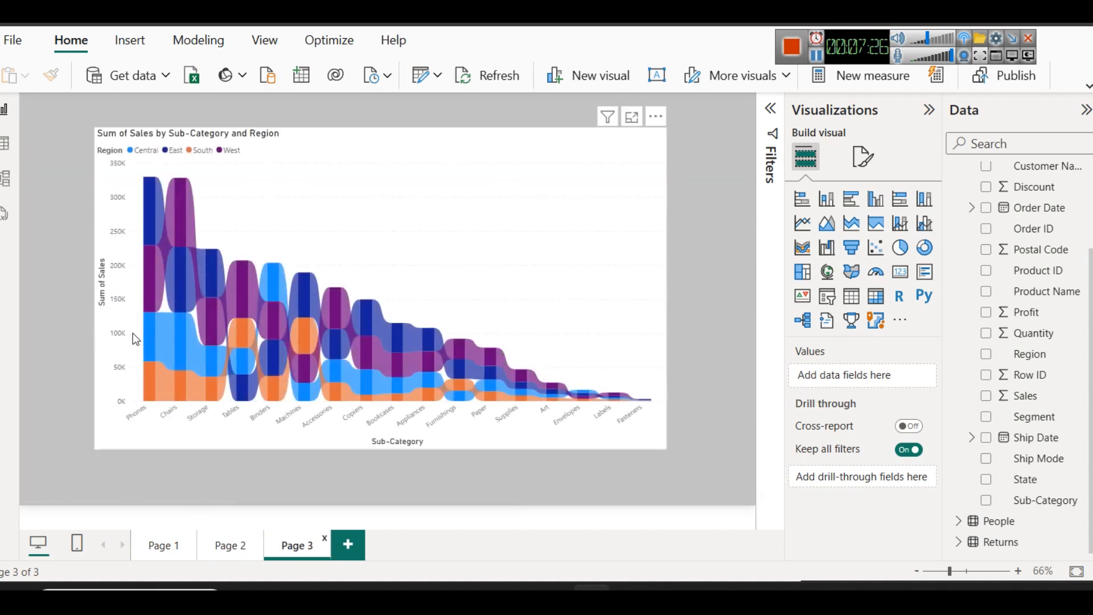
mouse_move(146, 323)
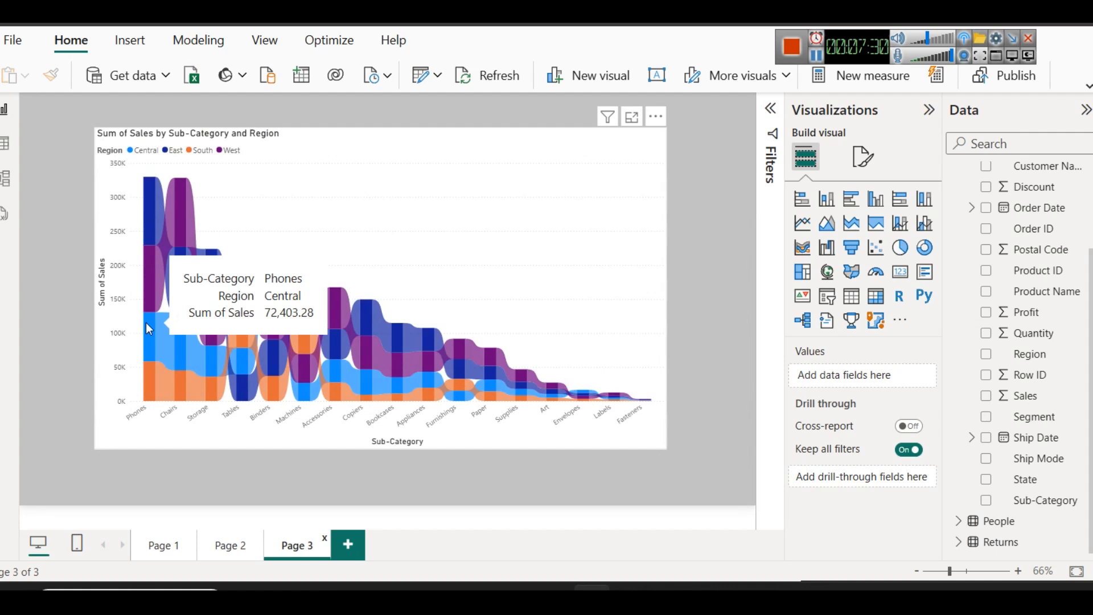
mouse_move(103, 157)
mouse_down()
mouse_move(190, 155)
mouse_move(109, 165)
mouse_up()
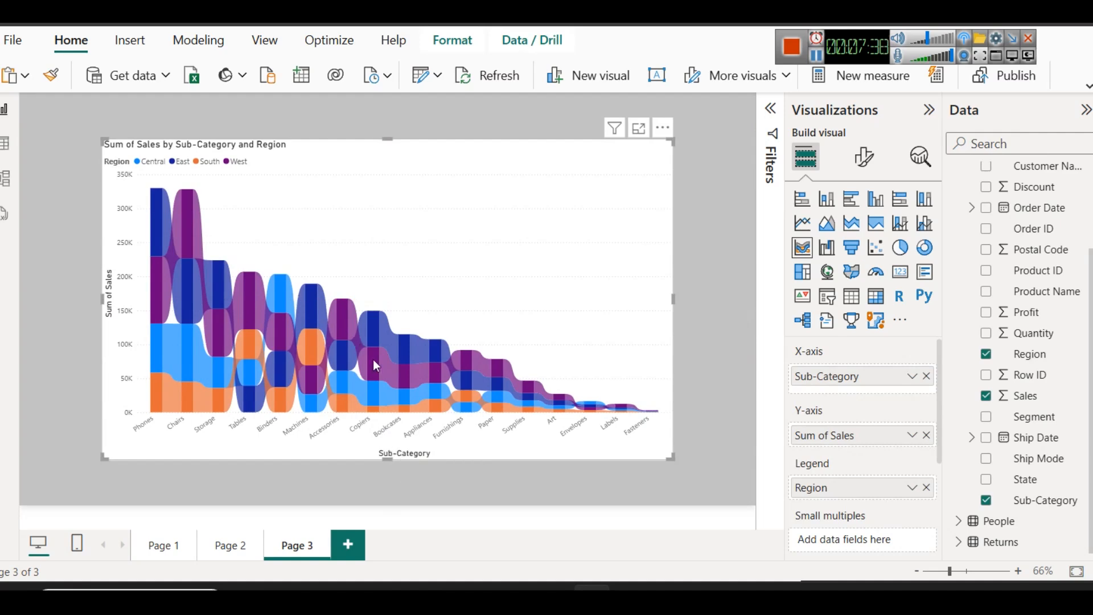
Switch to the Notepad notes and place them in a smaller window that leaves part of the ribbon chart visible.
mouse_move(543, 562)
click(567, 527)
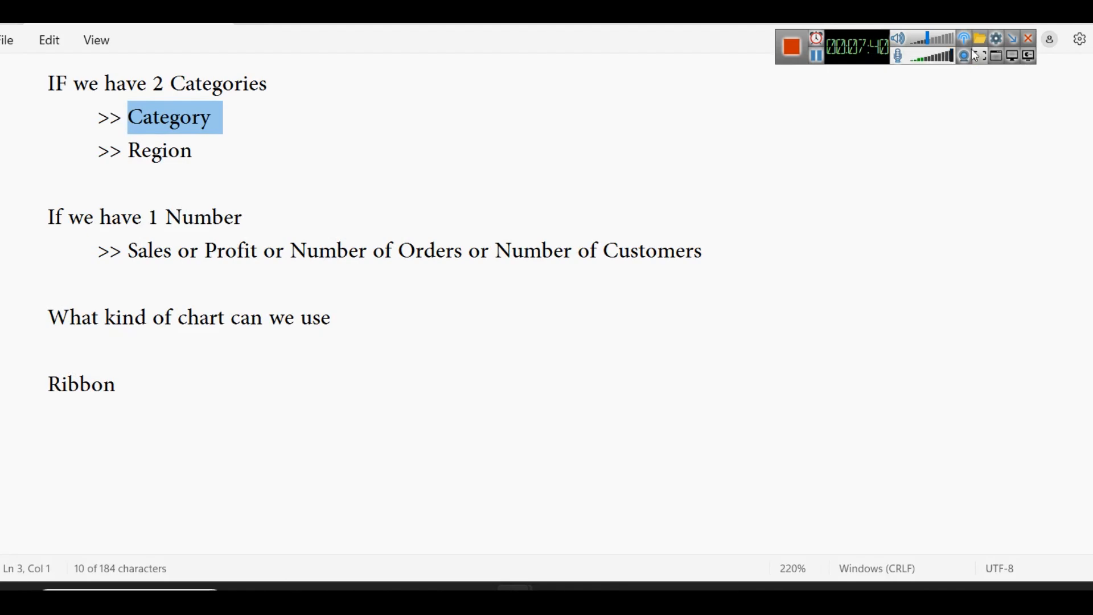
click(1039, 7)
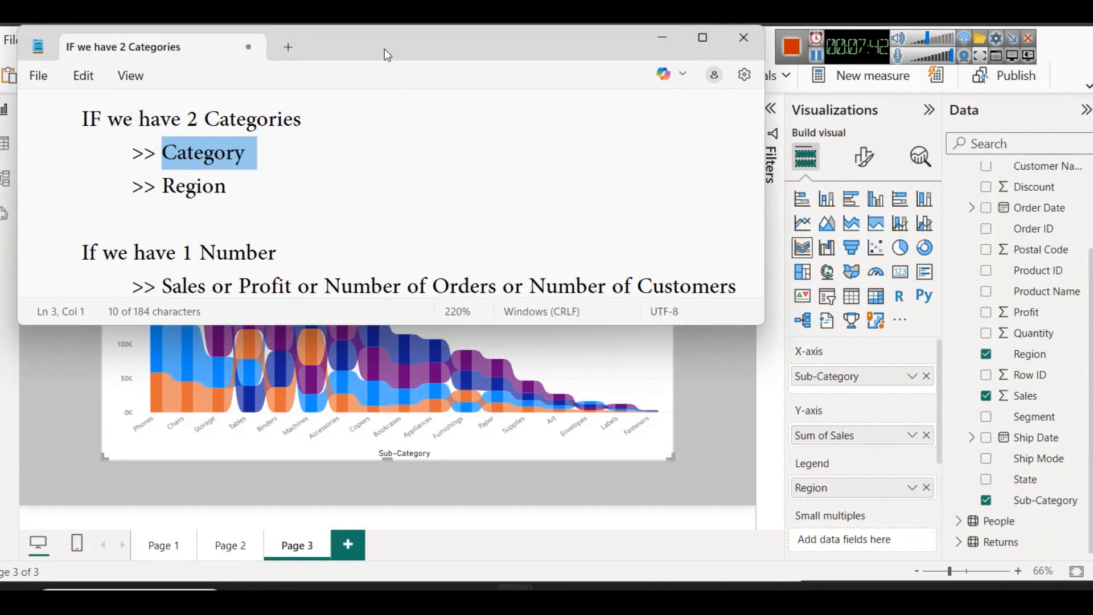
drag(384, 49, 765, 125)
Add the line "This chart is showing" below Ribbon, separated by a blank line, and start a new line.
scroll(619, 337, down, 3)
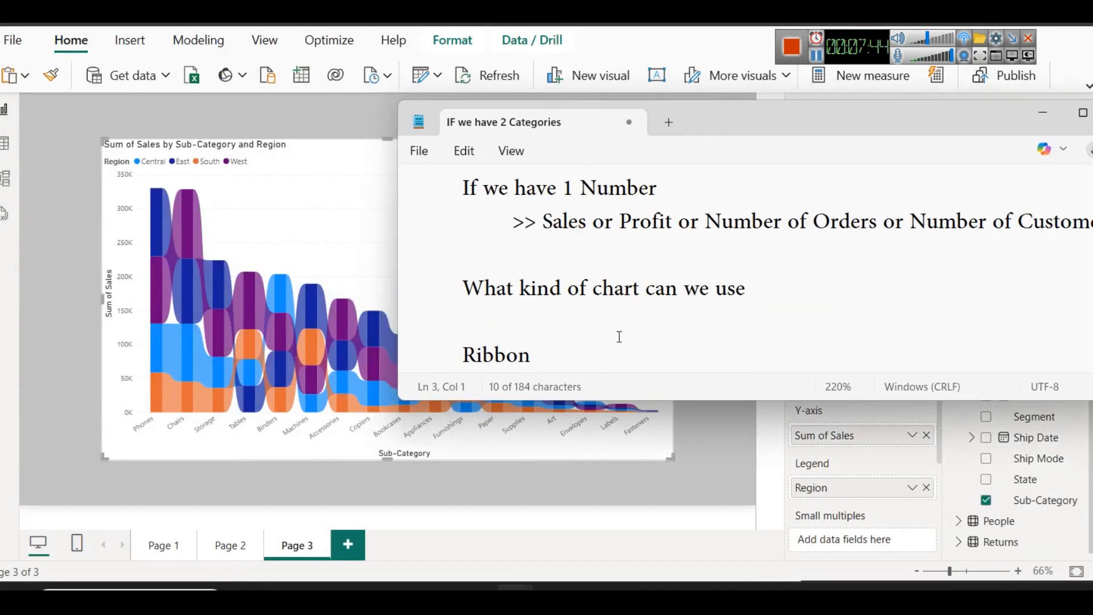
click(603, 355)
key(Return)
key(Return)
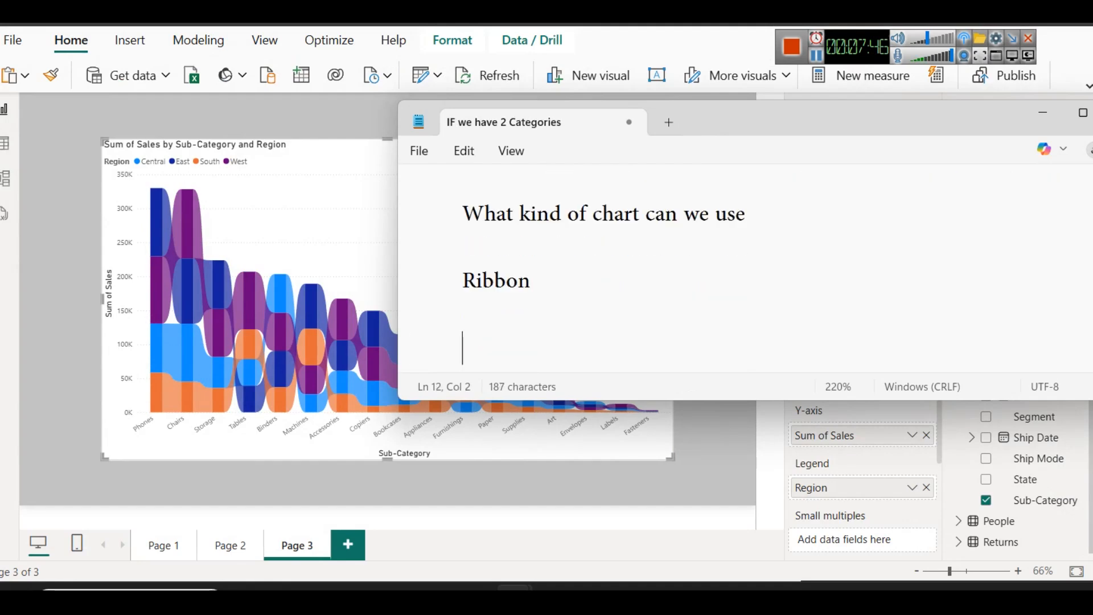
text(This )
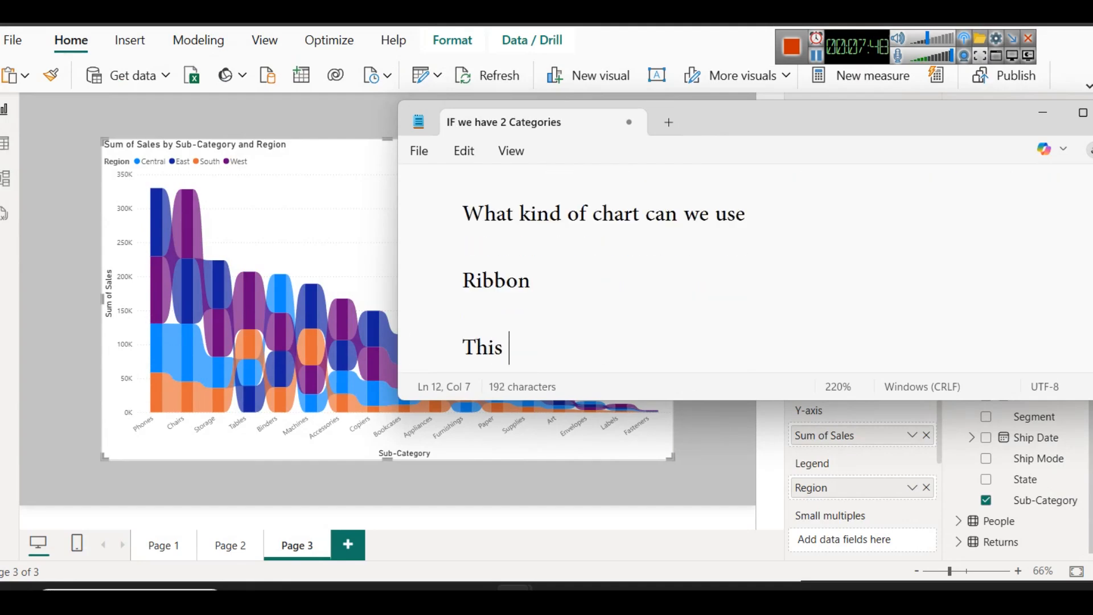
text(chart is )
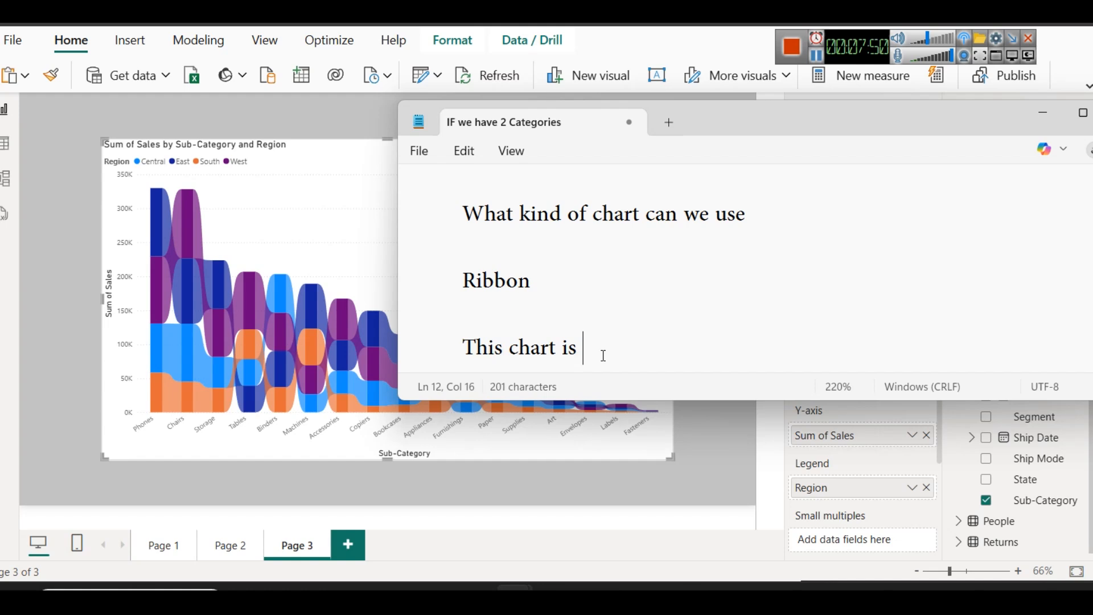
text(showing)
key(Return)
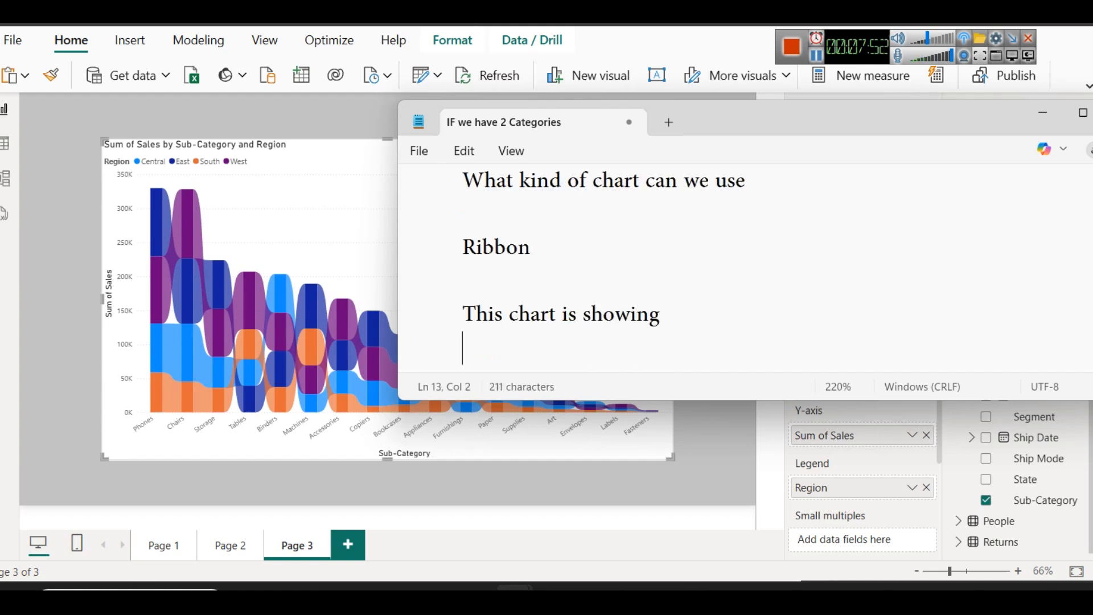
Write "Total Sales based Rank of Each Category in" on the line below "This chart is showing".
text(Total S)
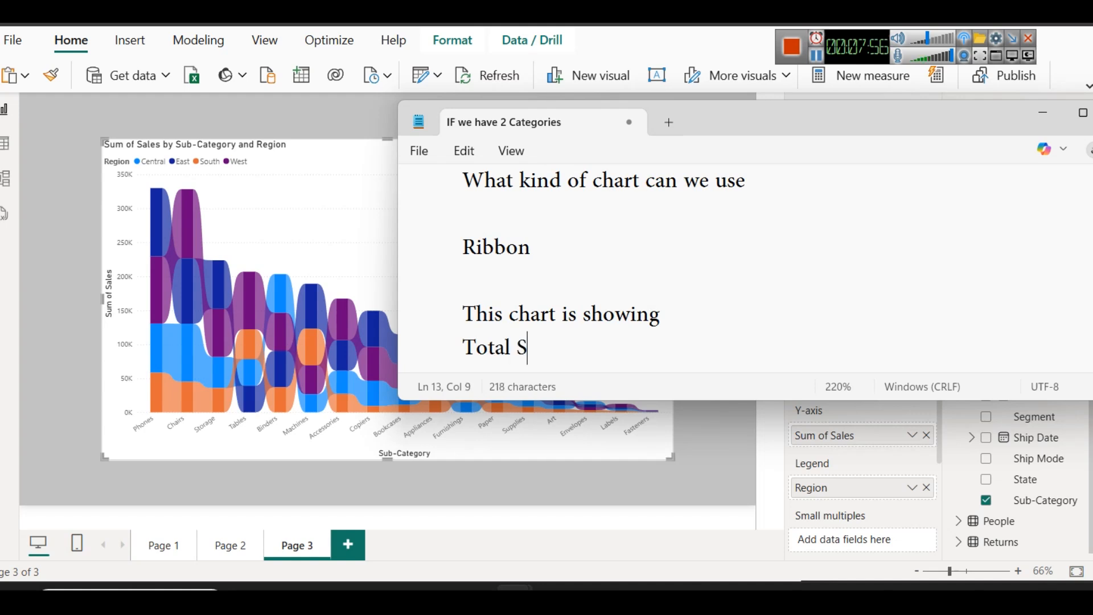
text(ales a)
key(BackSpace)
text(based)
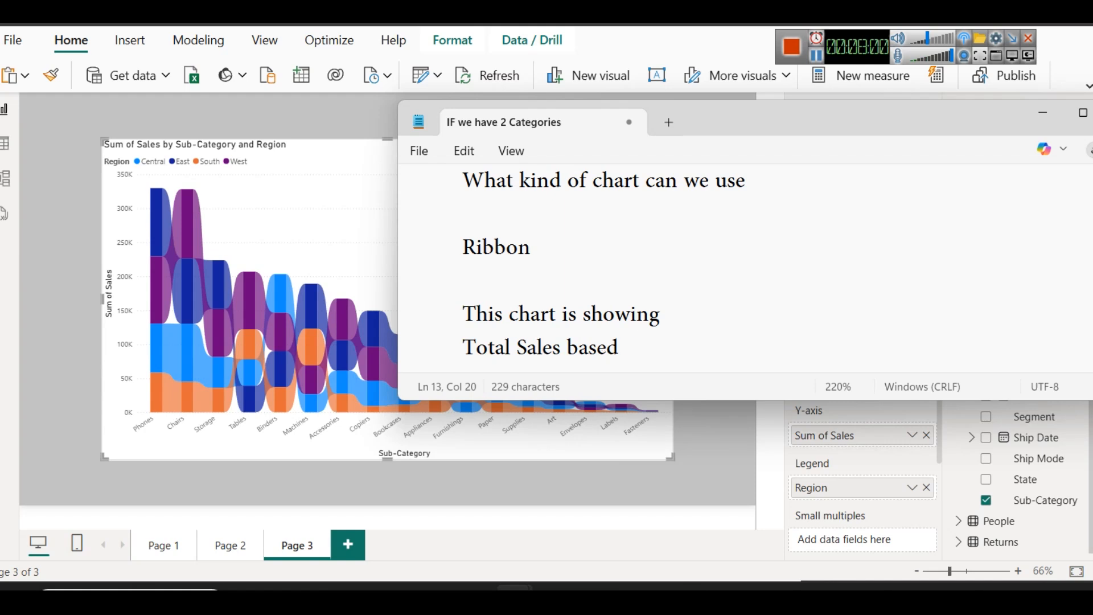
text( Rank of Each)
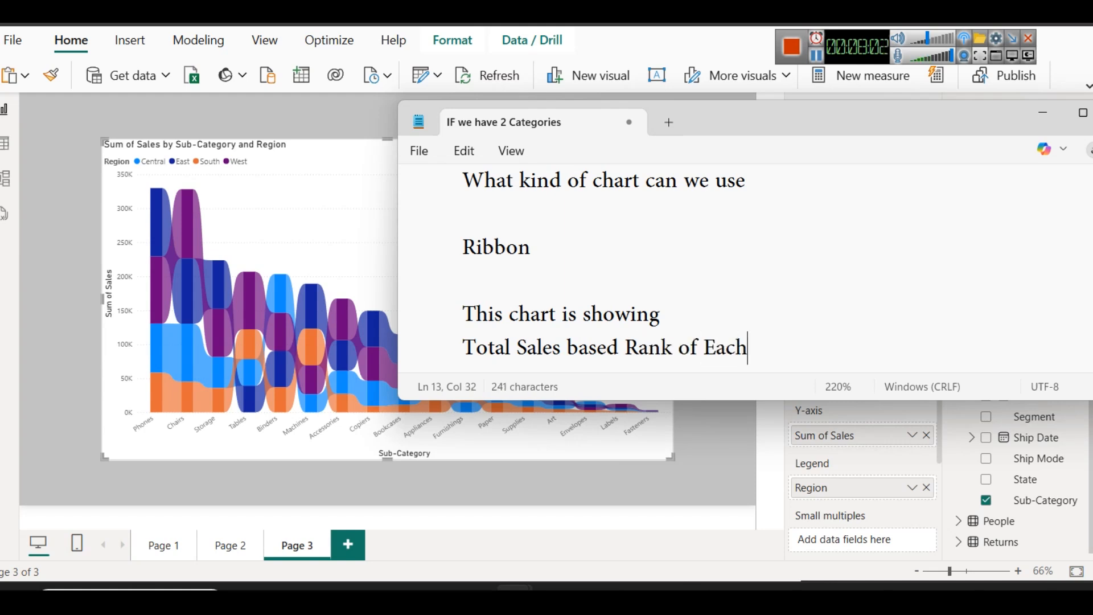
text( Category in )
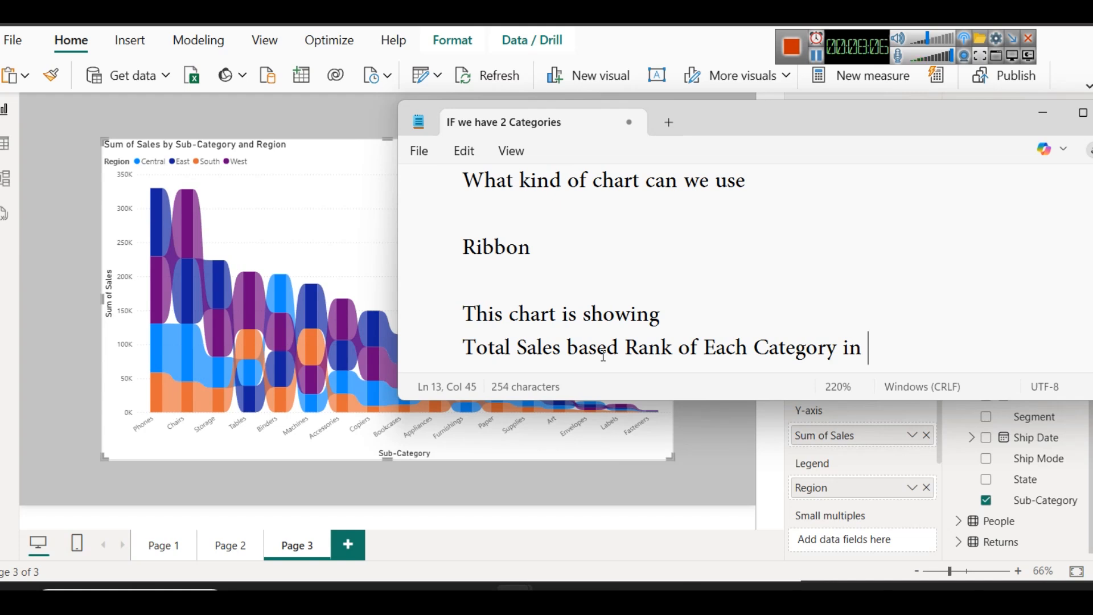
Replace the line's ending "Category in" with "Region in Subcategories".
text(e)
key(BackSpace)
key(BackSpace)
key(BackSpace)
key(BackSpace)
key(BackSpace)
key(BackSpace)
key(BackSpace)
key(BackSpace)
key(BackSpace)
key(BackSpace)
key(BackSpace)
key(BackSpace)
key(BackSpace)
text(Region)
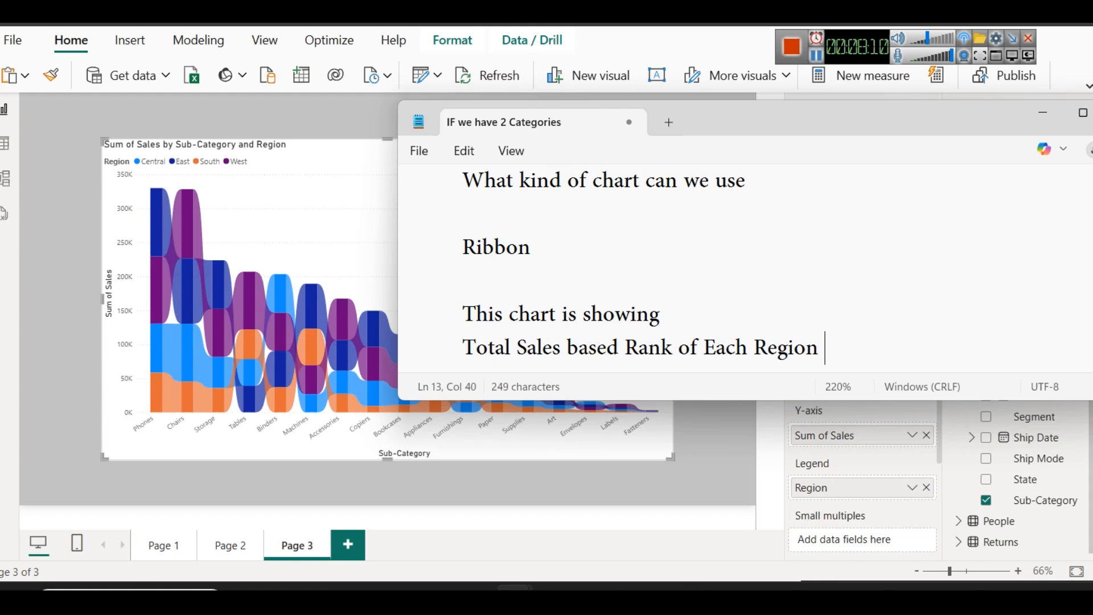
text( in Subcategories)
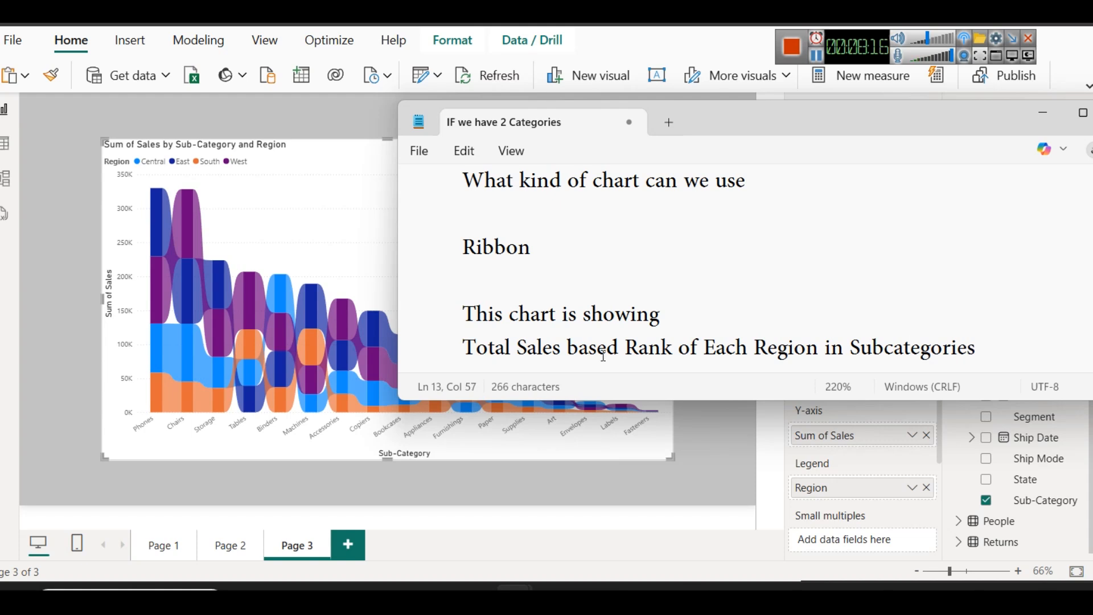
Switch back to the Power BI report and examine regional sales and rank changes across Phones, Chairs and Storage in the Page 3 ribbon chart.
click(20, 489)
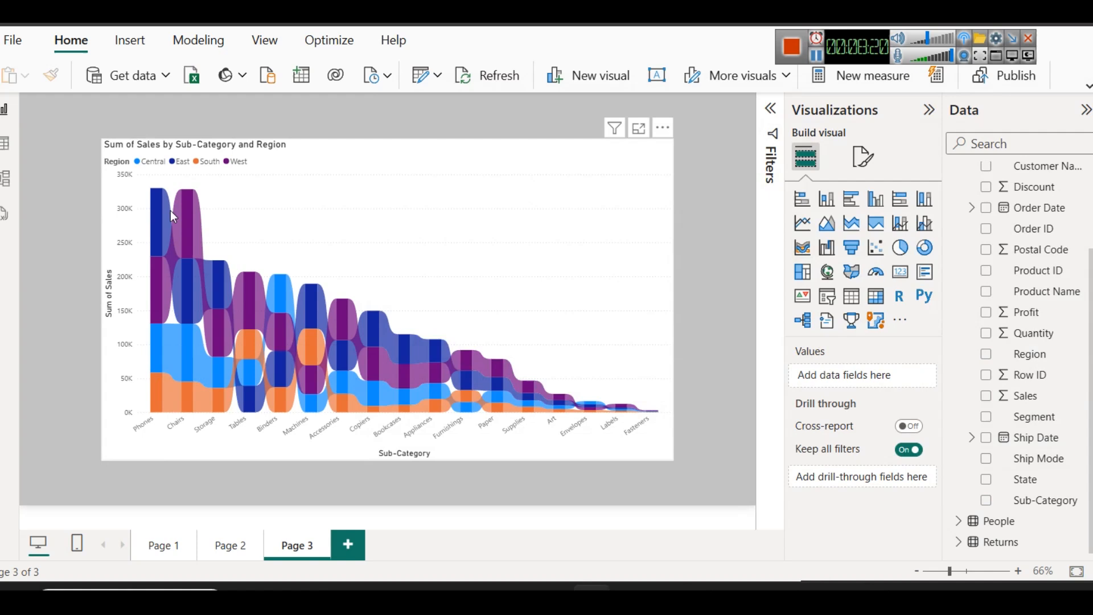
mouse_move(154, 399)
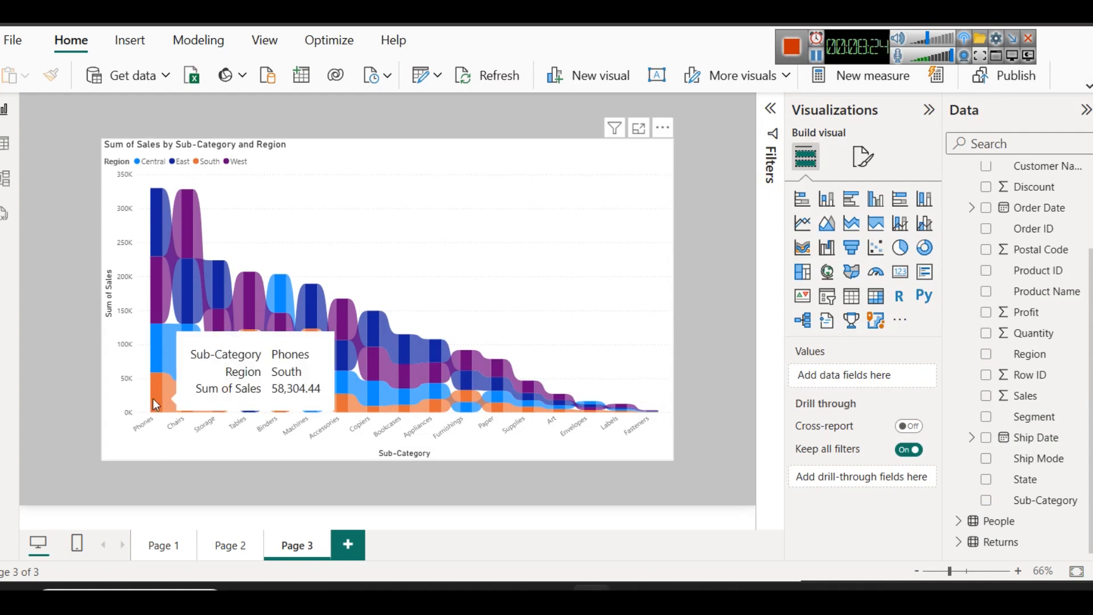
mouse_move(152, 213)
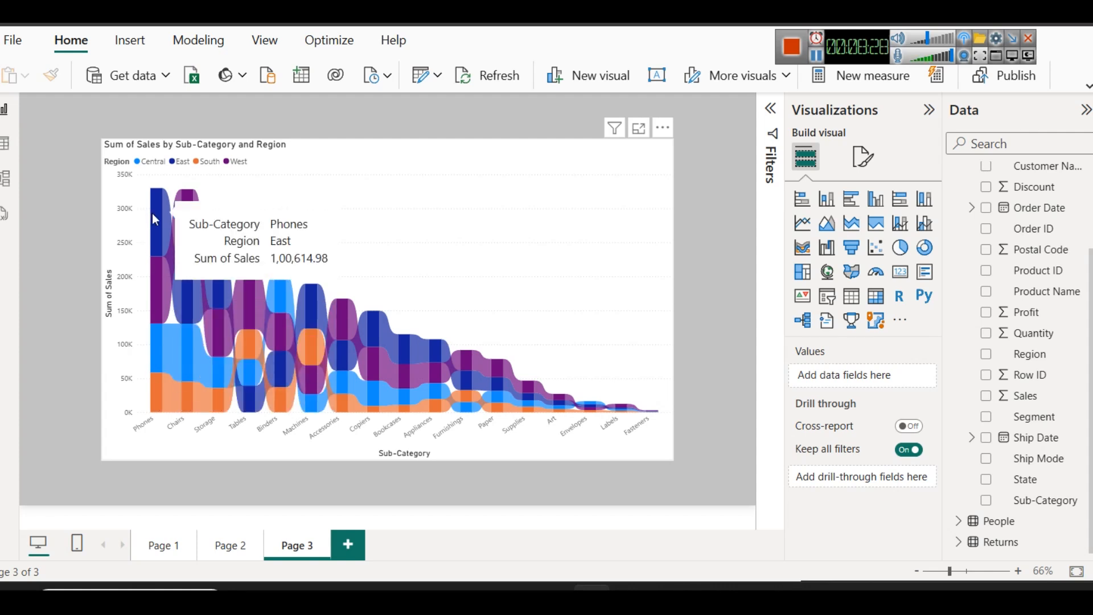
mouse_move(158, 285)
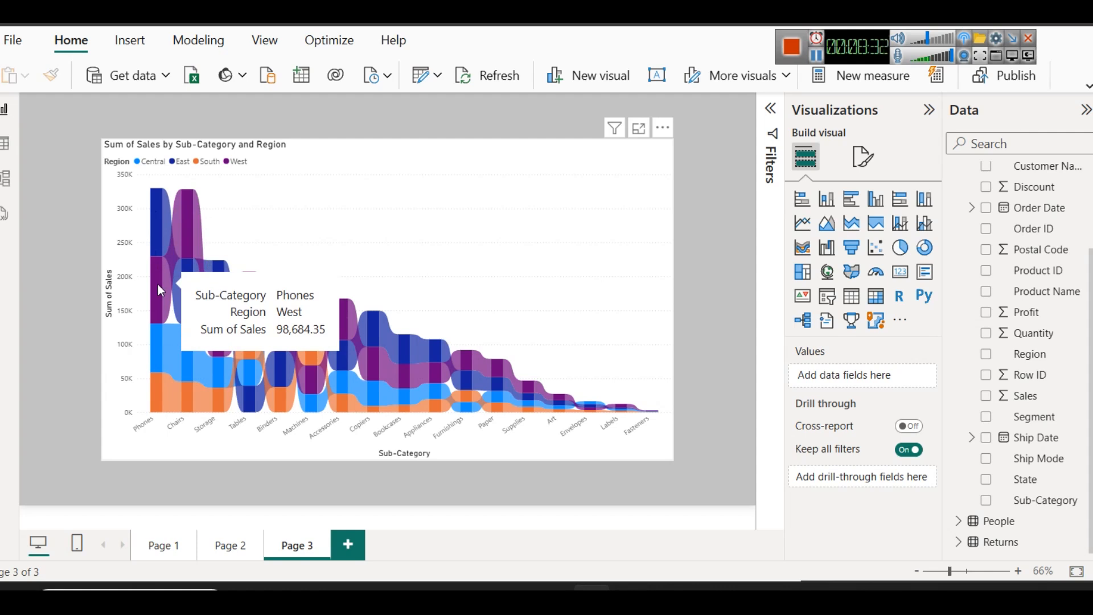
mouse_move(155, 345)
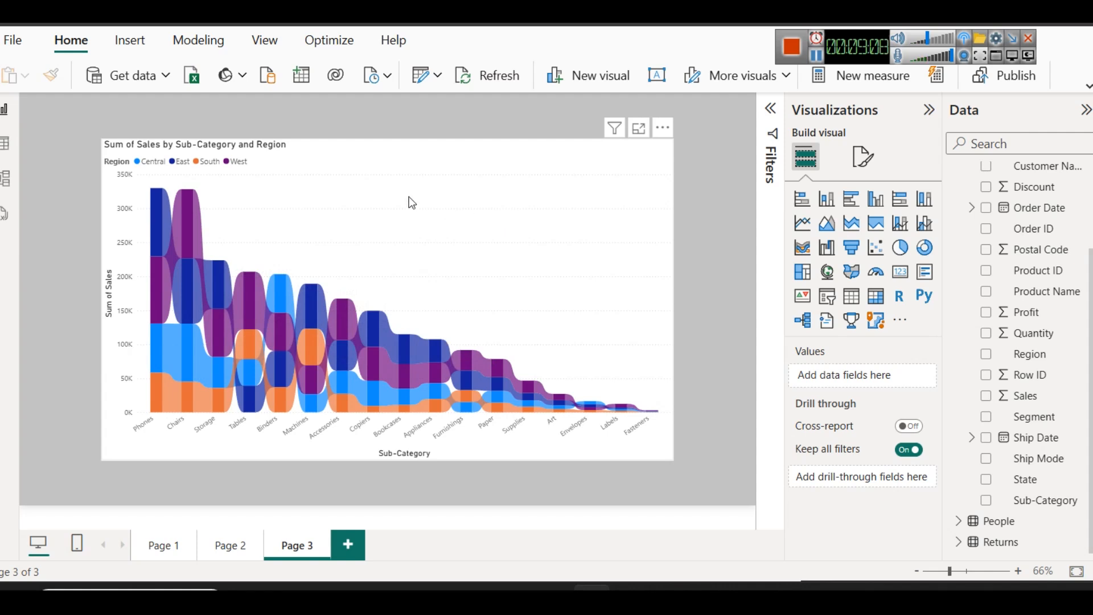
mouse_move(189, 220)
mouse_move(157, 403)
mouse_move(220, 341)
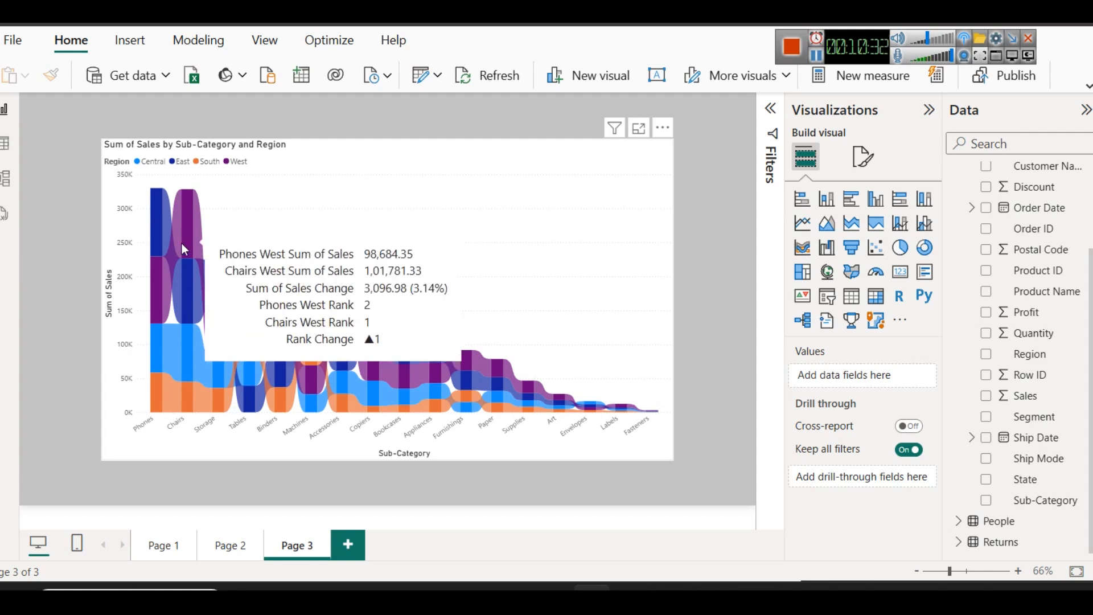
mouse_move(187, 225)
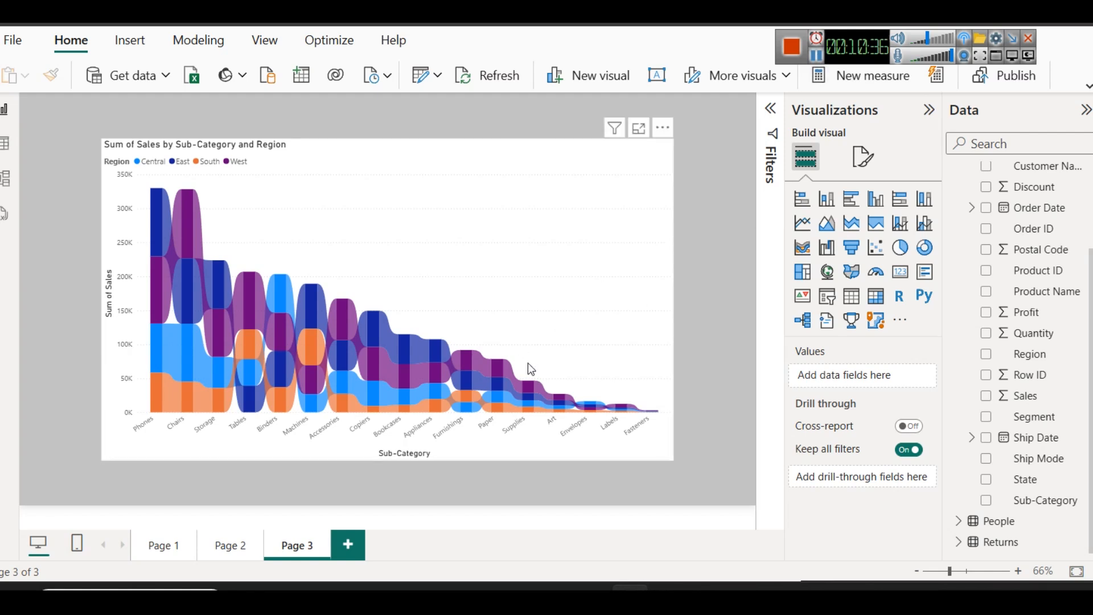
Add a new report page and insert a ribbon chart enlarged to fill most of the canvas.
mouse_move(360, 550)
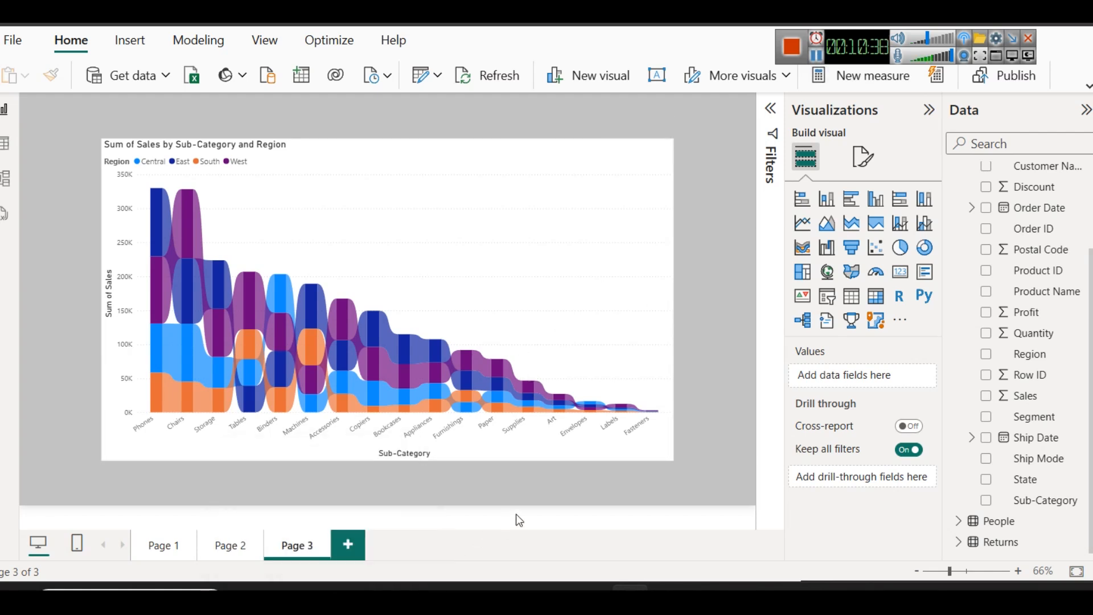
click(349, 540)
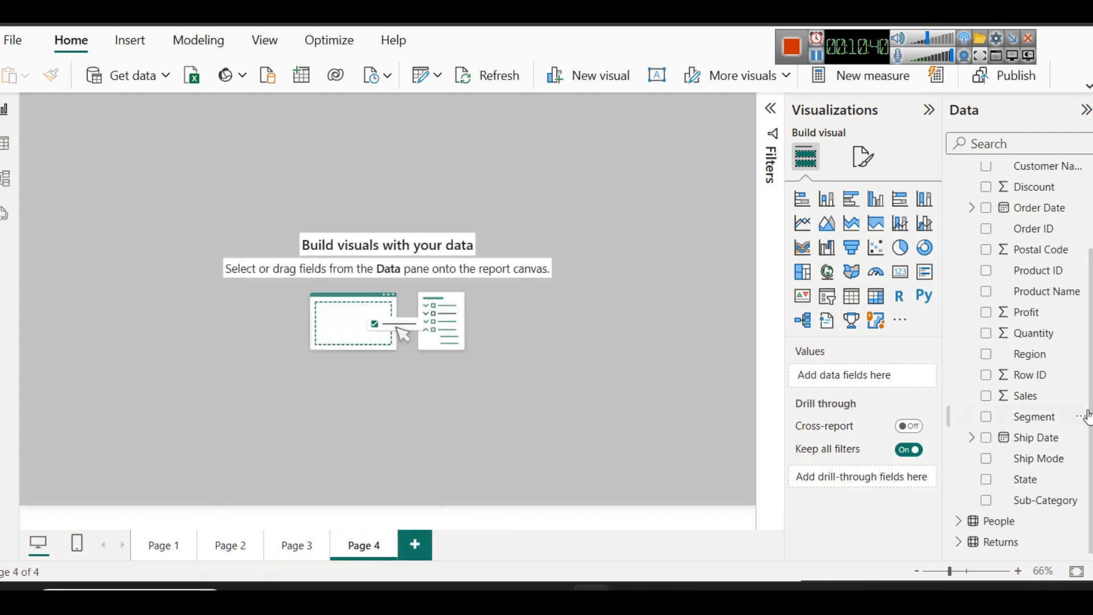
scroll(1034, 433, up, 3)
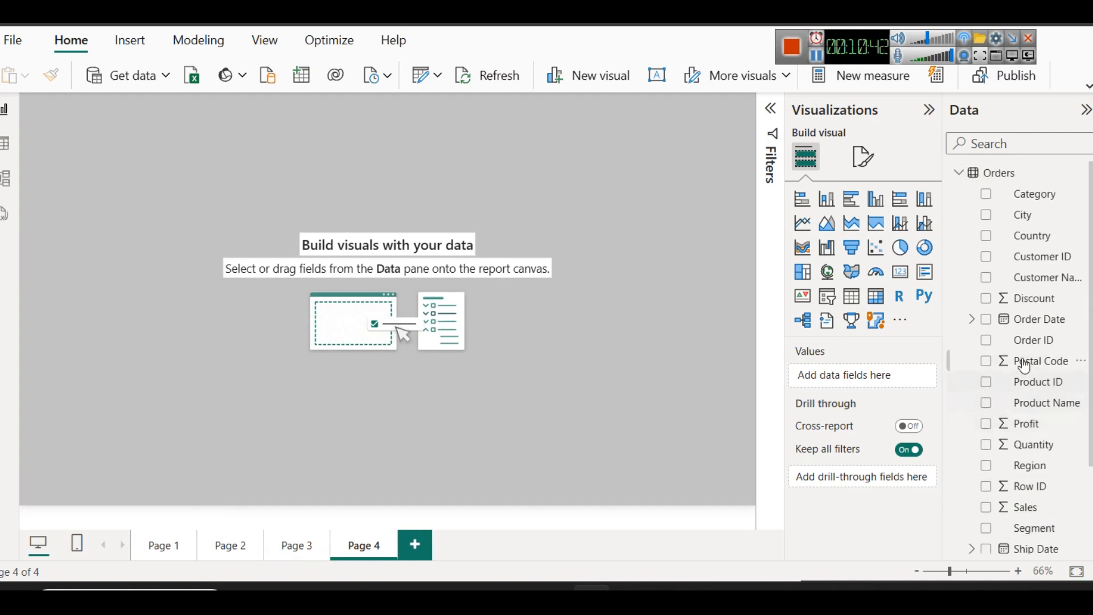
click(803, 247)
drag(183, 253, 669, 424)
drag(419, 340, 473, 367)
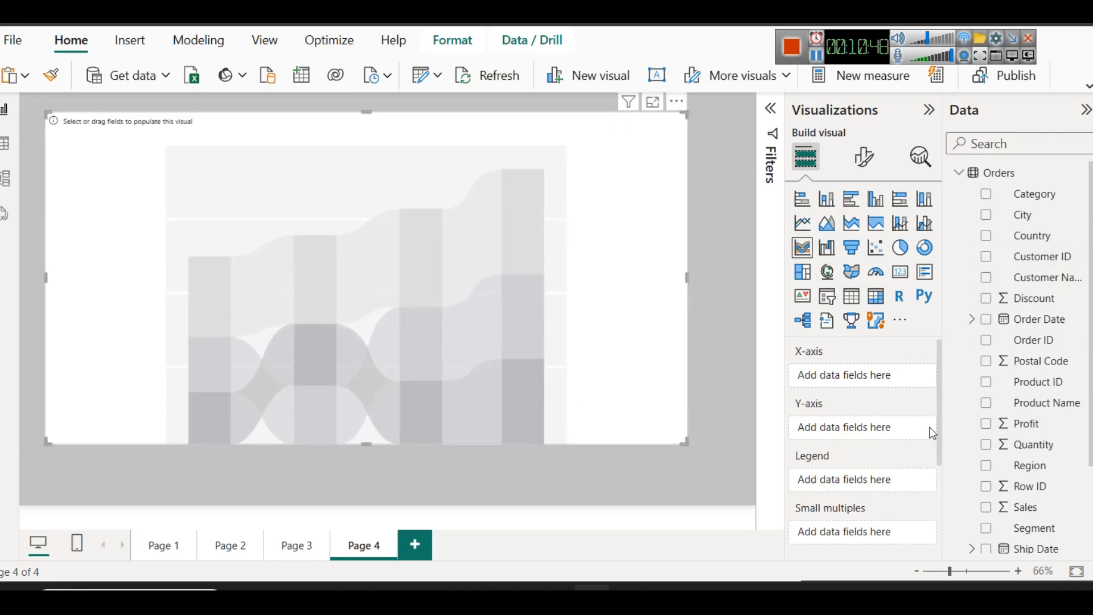
Assign Category to the new ribbon chart's X-axis and Profit to its Y-axis.
scroll(1062, 460, down, 2)
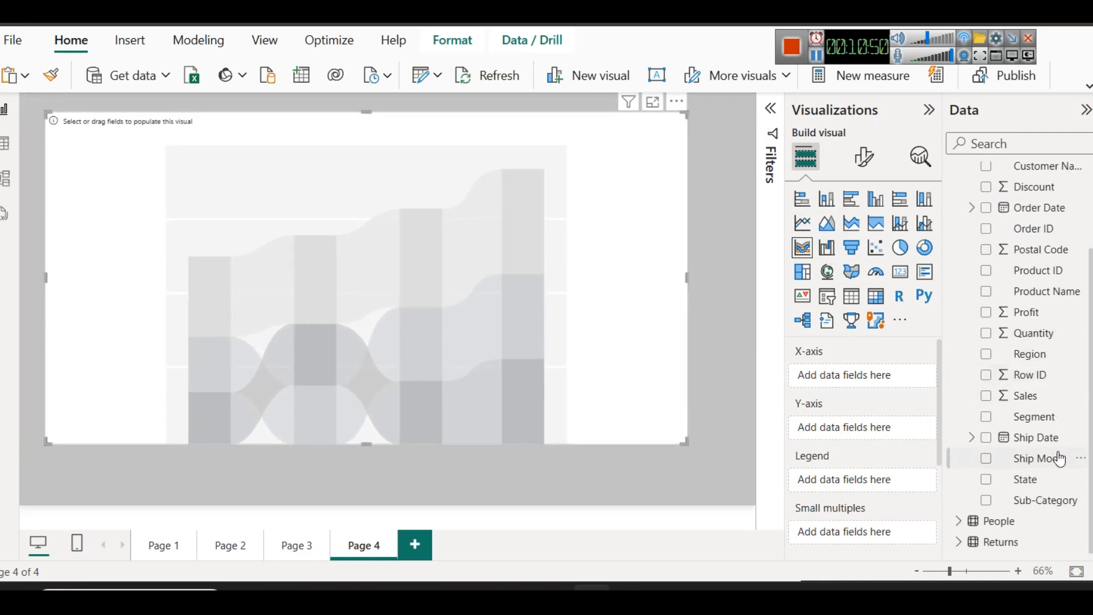
scroll(1078, 546, up, 2)
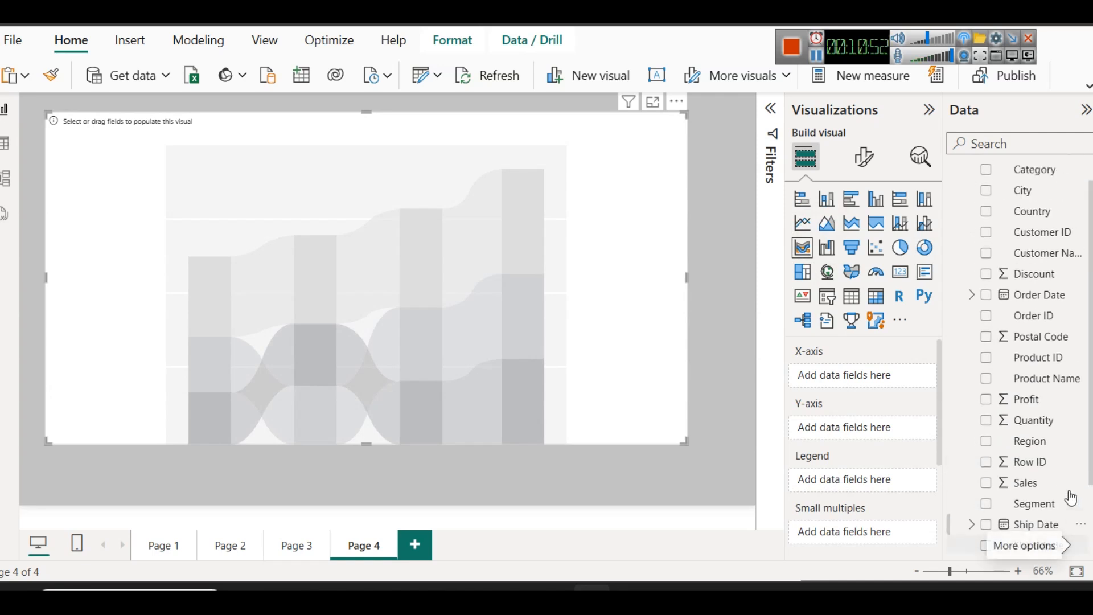
drag(1034, 170, 841, 371)
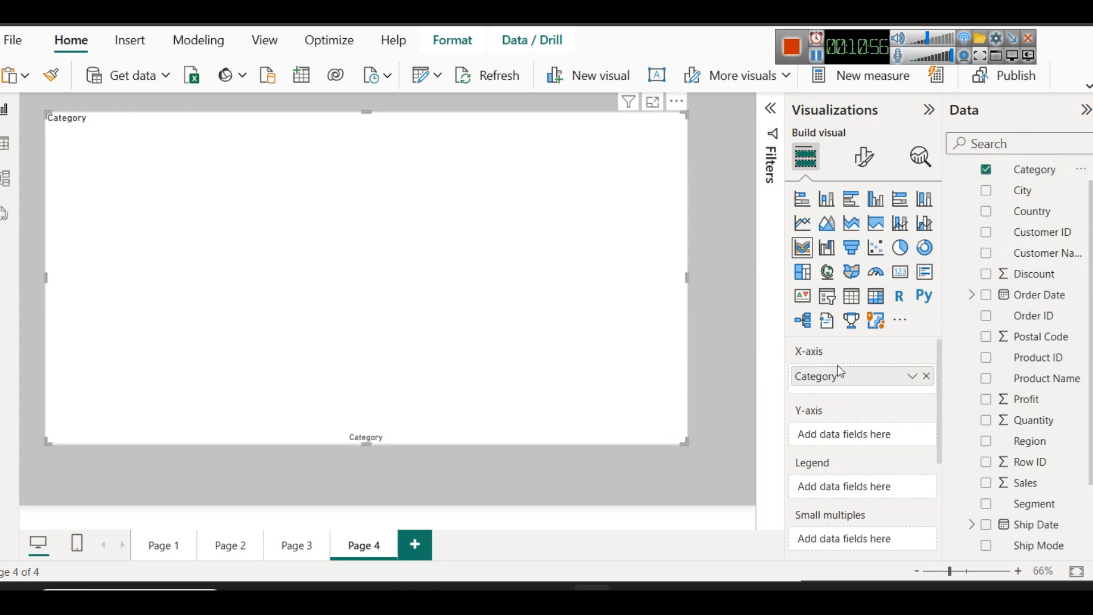
drag(1033, 400, 852, 441)
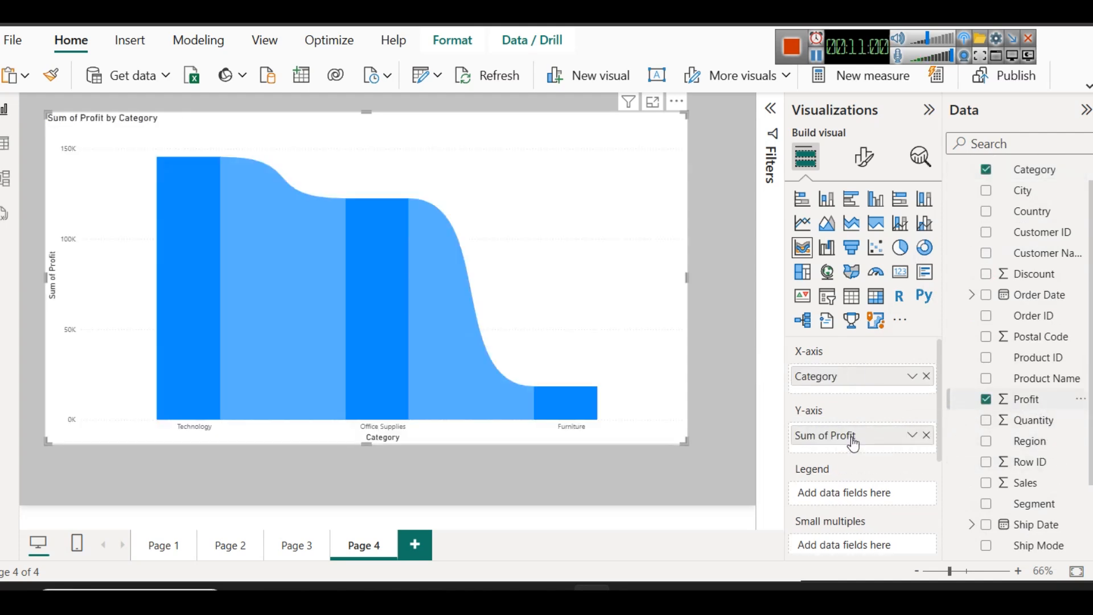
Check the profit values of the categories in the ribbon chart and assign Segment to its legend.
scroll(1039, 464, down, 3)
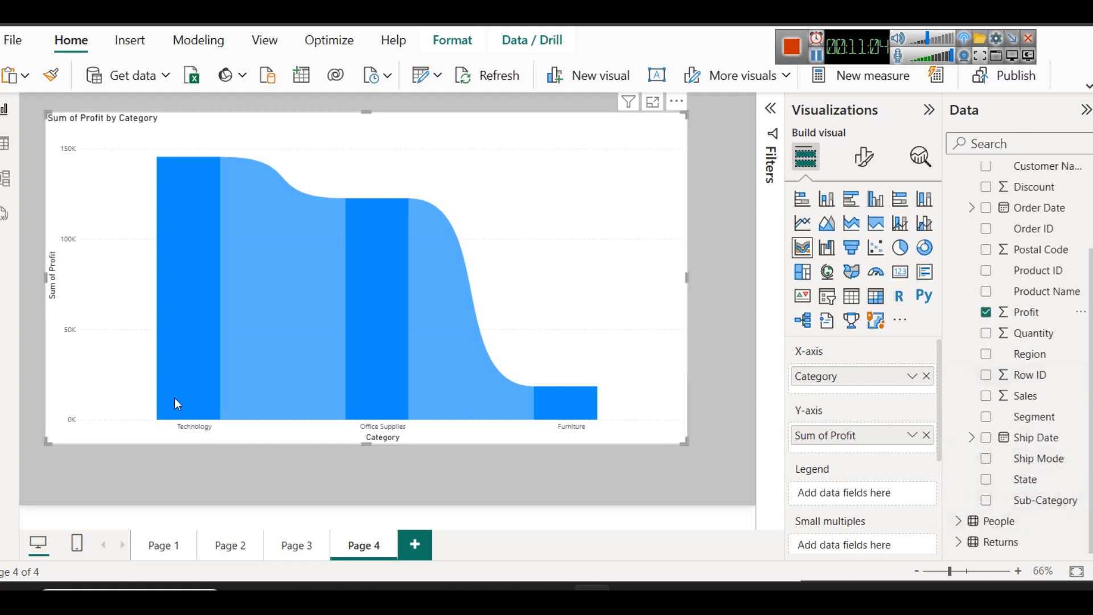
mouse_move(203, 272)
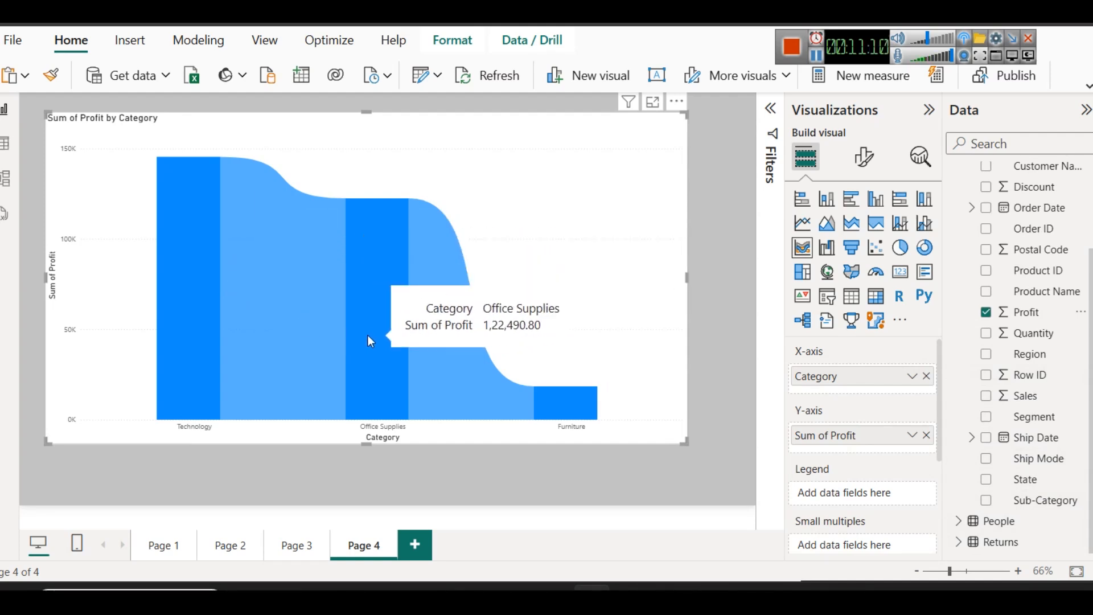
mouse_move(578, 408)
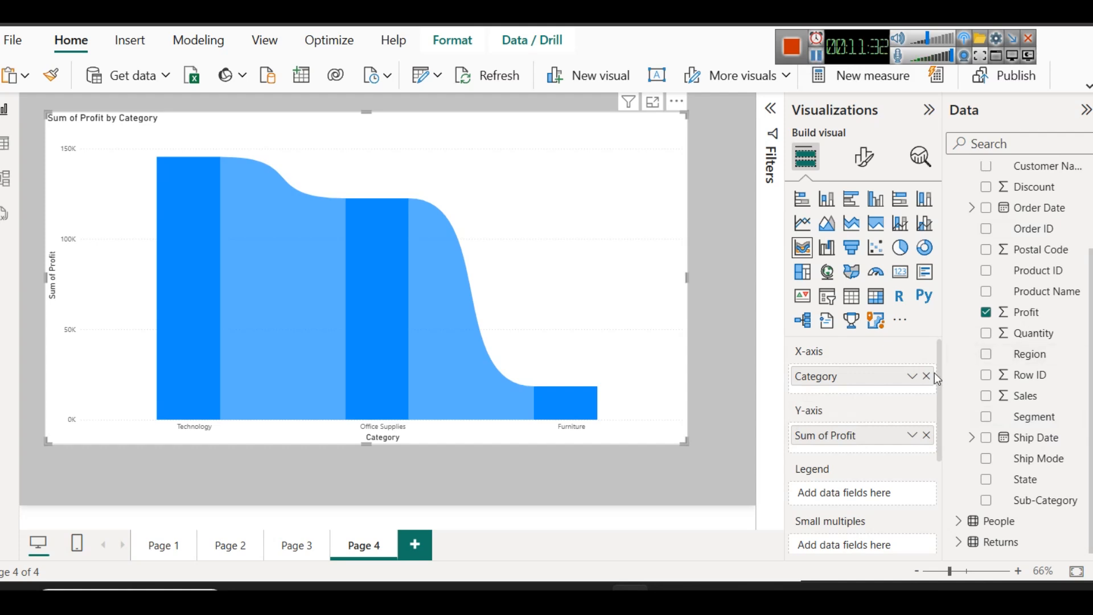
drag(1031, 417, 865, 491)
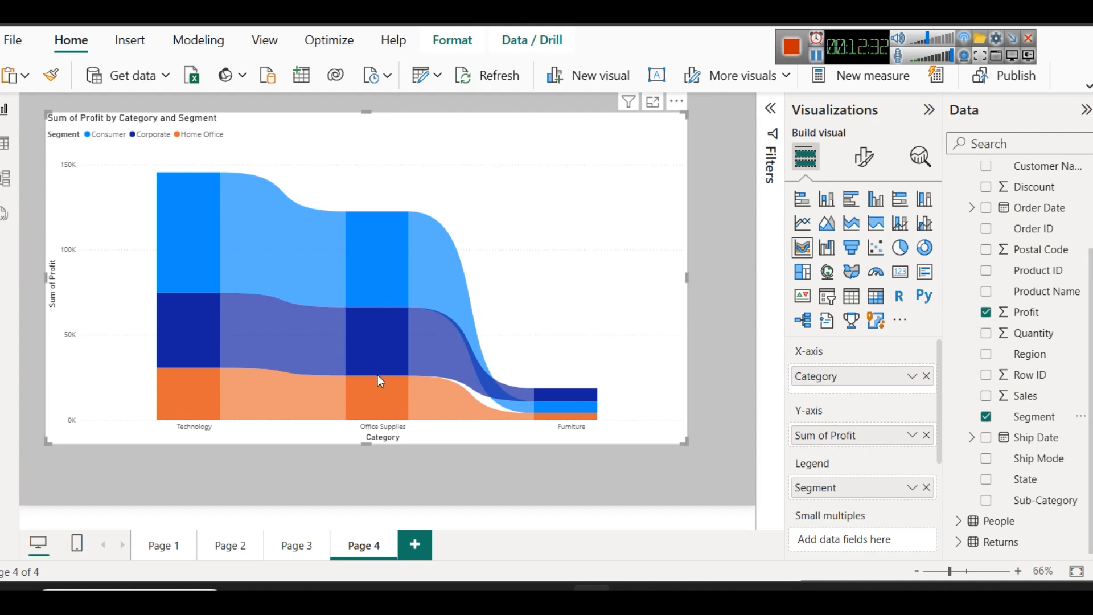
Compare the ribbon charts on Page 3 and Page 4, moving the Page 4 chart slightly lower on its canvas and returning to Page 3.
click(288, 548)
click(365, 549)
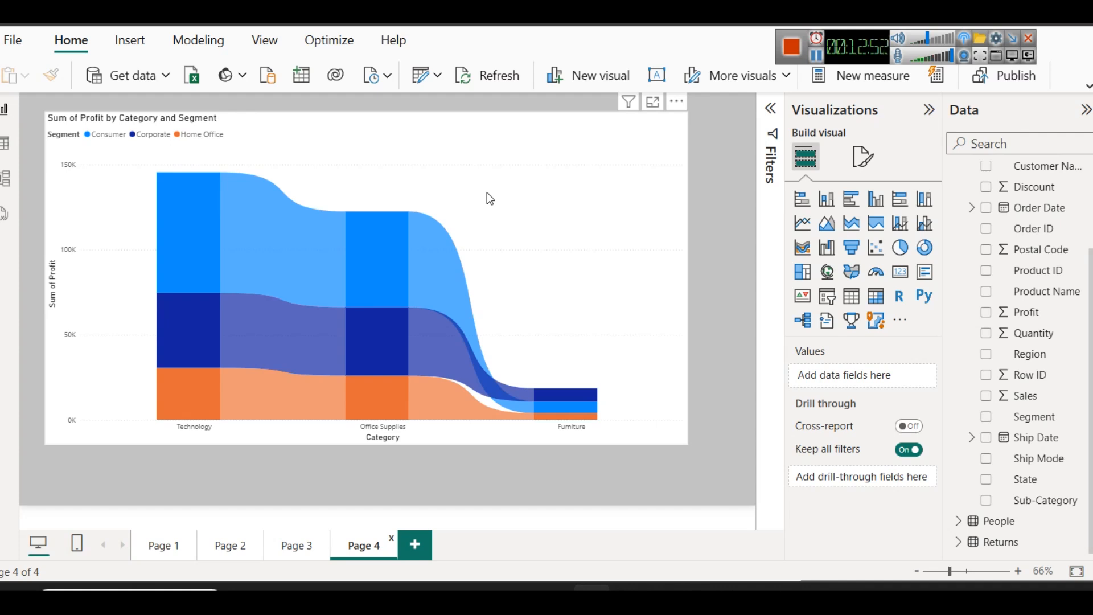
click(618, 196)
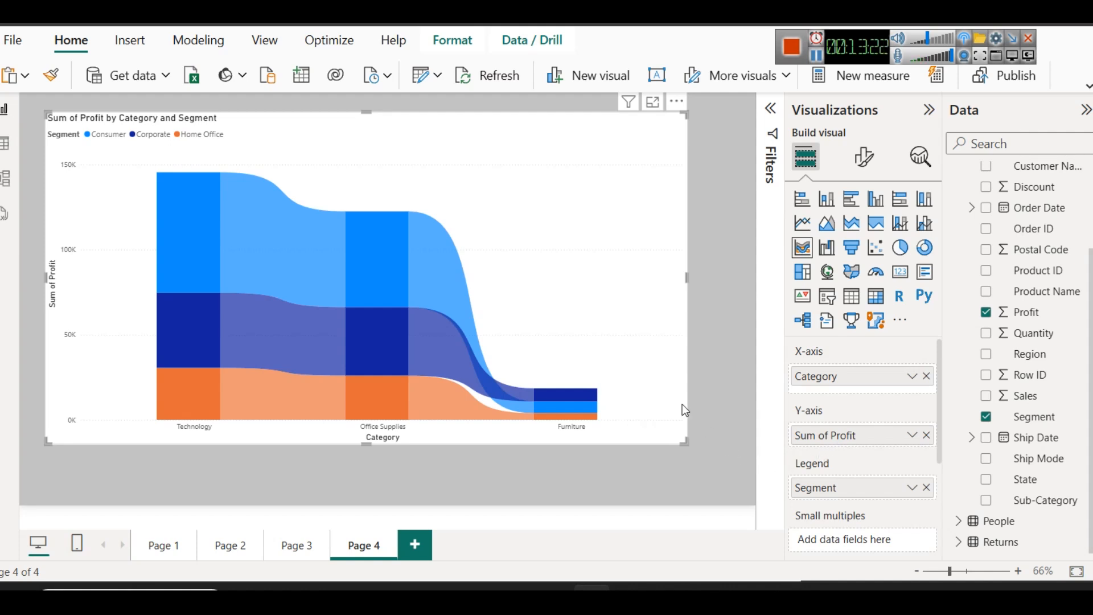
drag(590, 232, 589, 247)
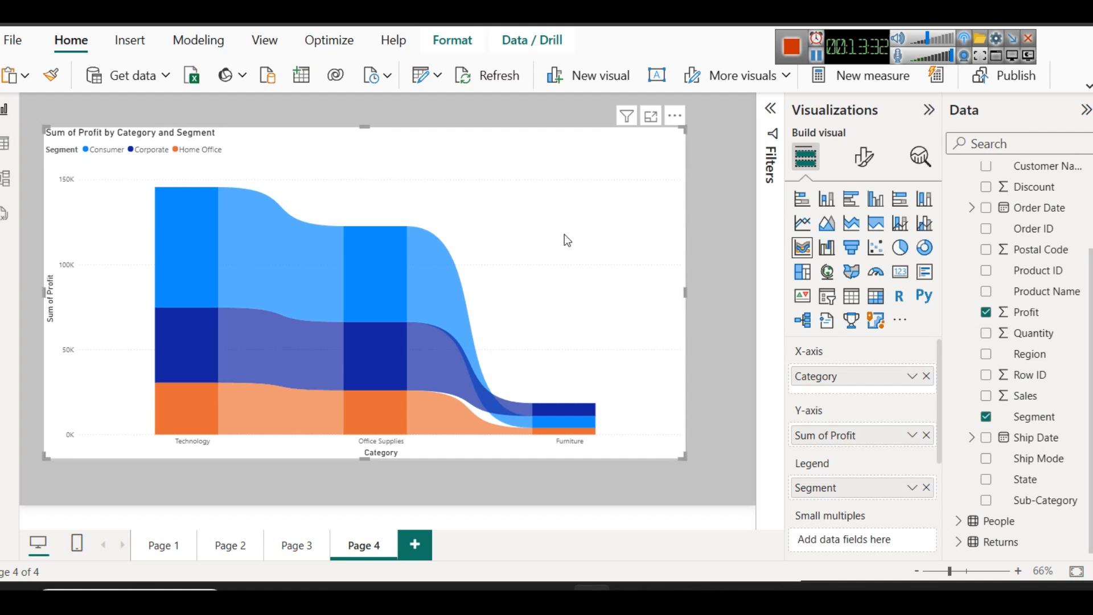
click(292, 542)
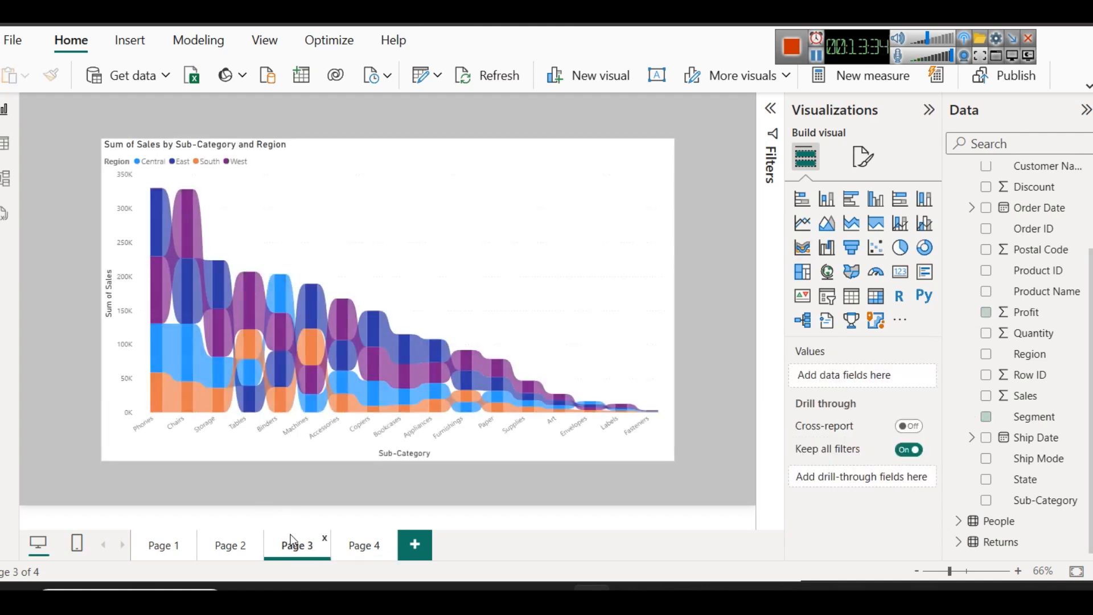